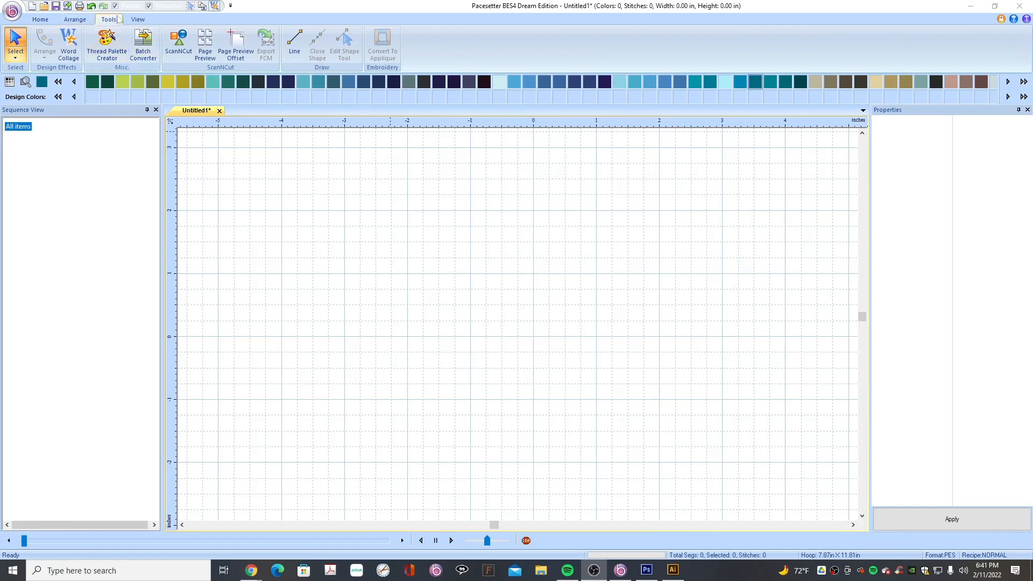
# Add the Applique 043 heart design from the Applique Shapes folder to the workspace, about 5.2 in wide.
pyautogui.click(40, 19)
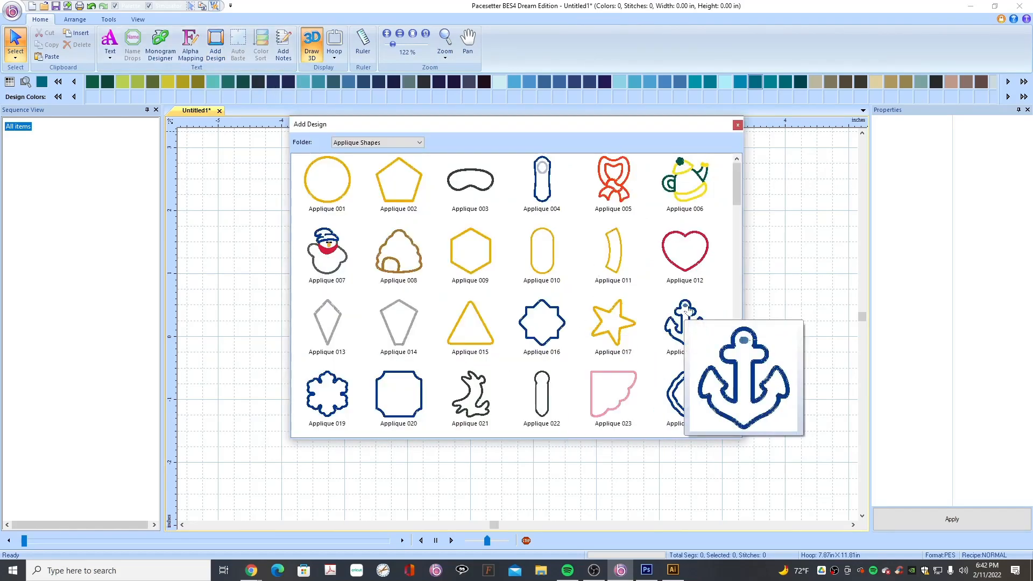
pyautogui.moveTo(695, 265)
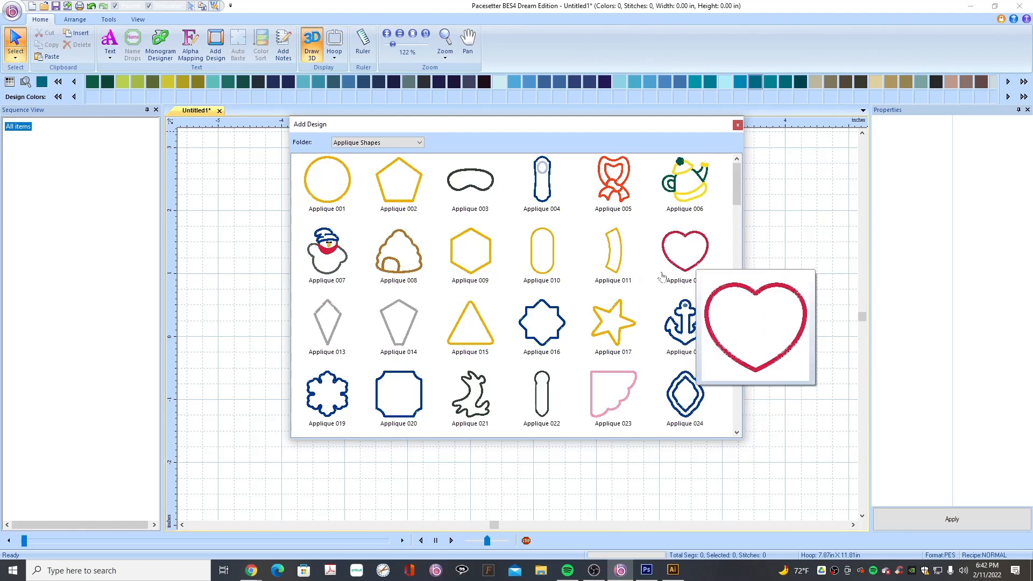
pyautogui.moveTo(557, 290)
pyautogui.scroll(-6, 557, 290)
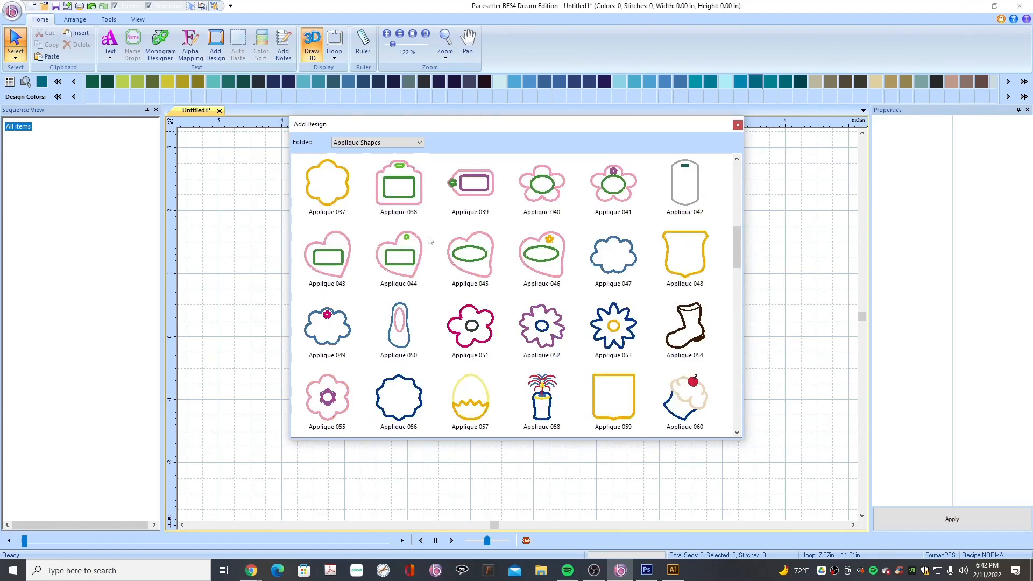
pyautogui.doubleClick(343, 250)
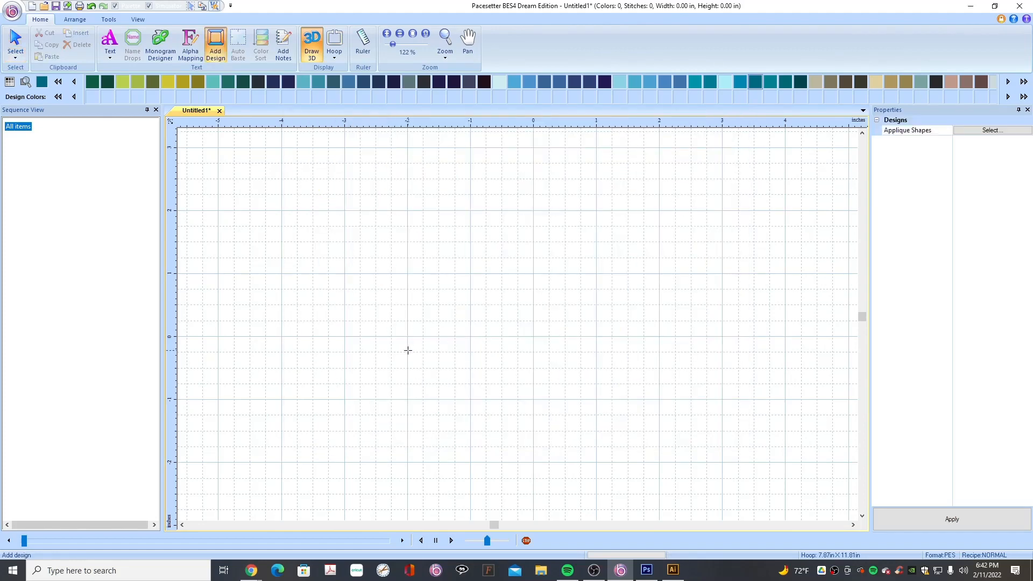
pyautogui.moveTo(407, 336); pyautogui.dragTo(683, 487)
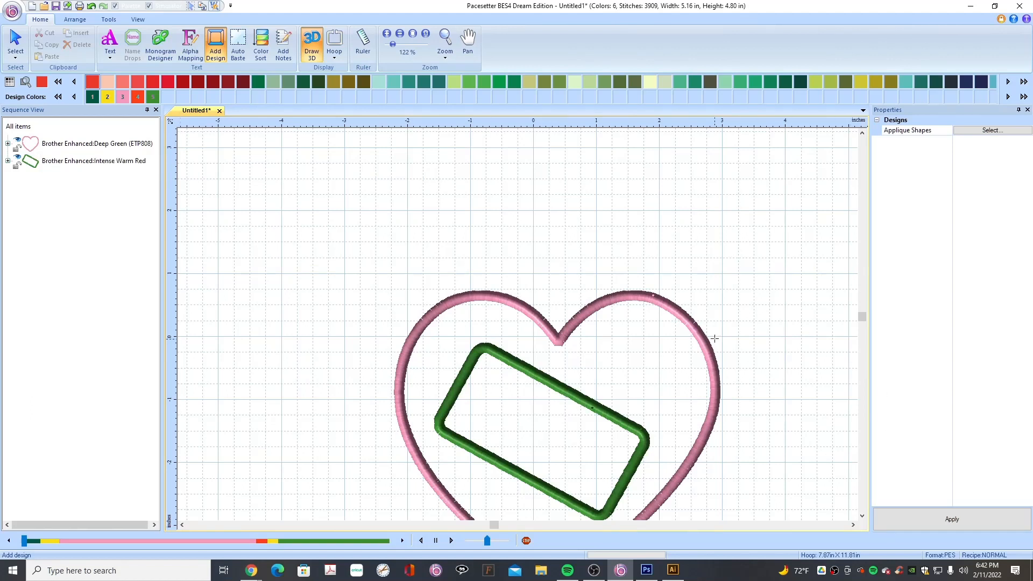
# Delete the green rectangle appliqué inside the heart.
pyautogui.click(63, 162)
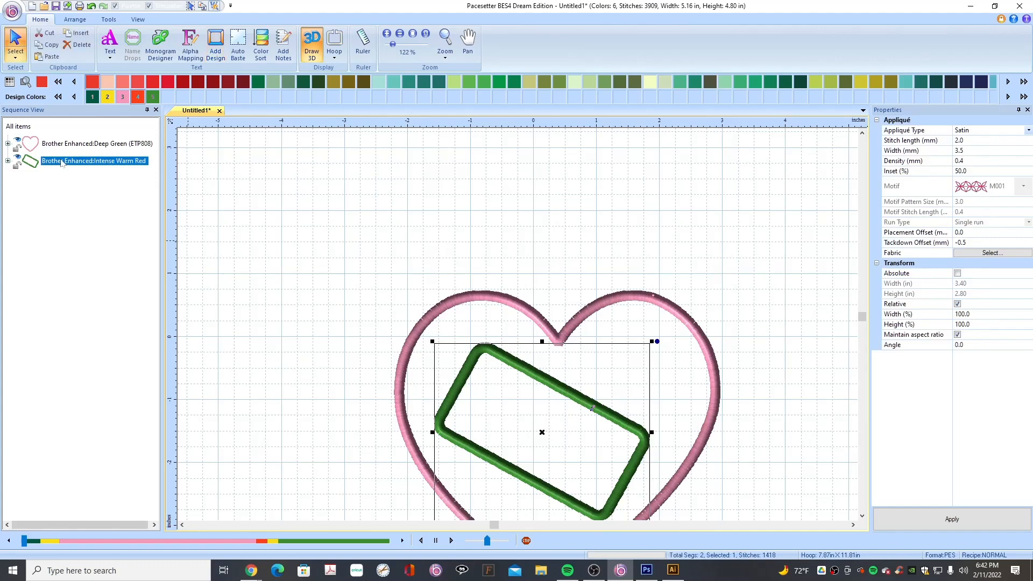
pyautogui.rightClick(62, 162)
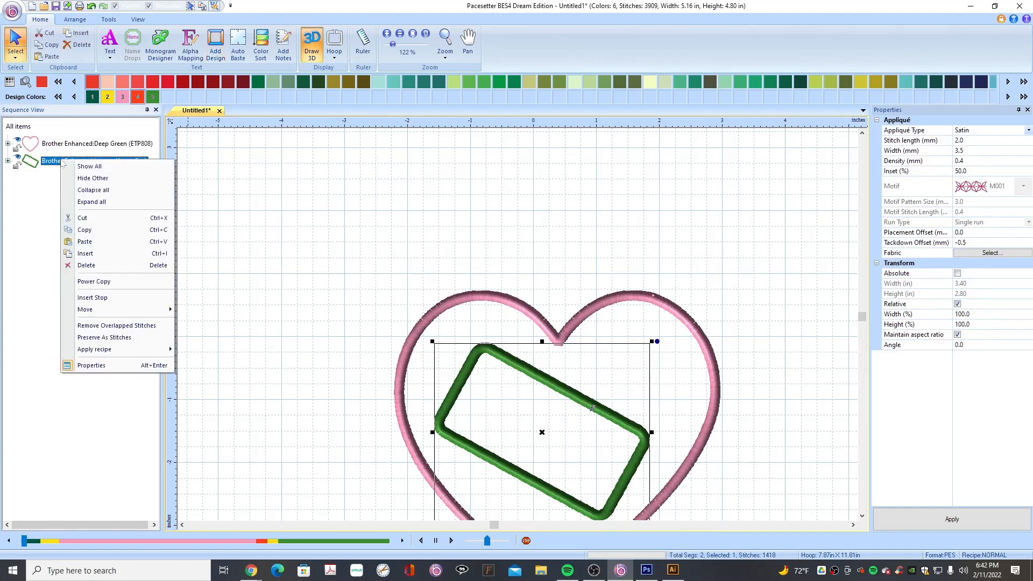
pyautogui.click(94, 267)
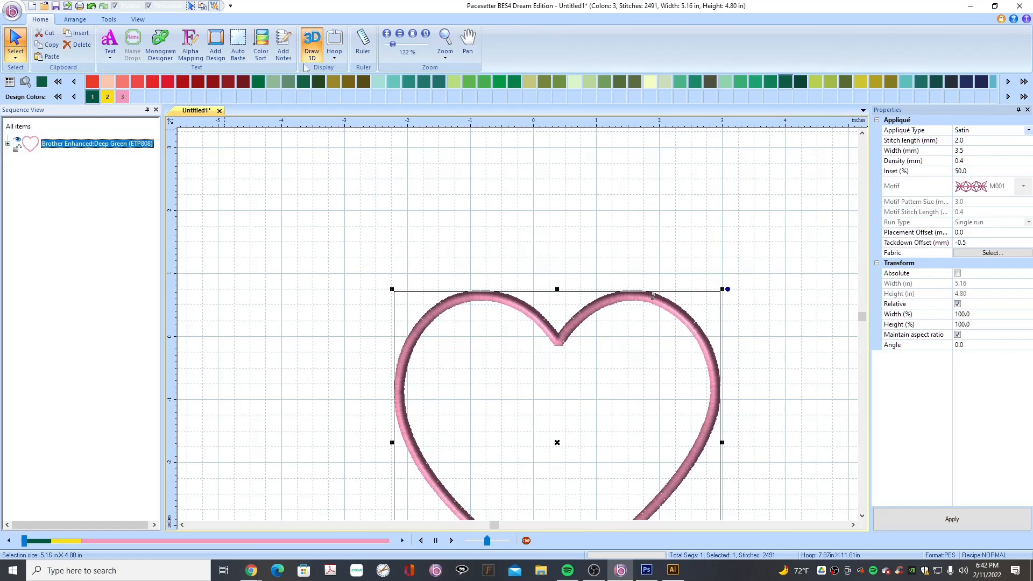
# Center the heart in the workspace and set its absolute width to 5 inches with the aspect ratio maintained.
pyautogui.click(75, 19)
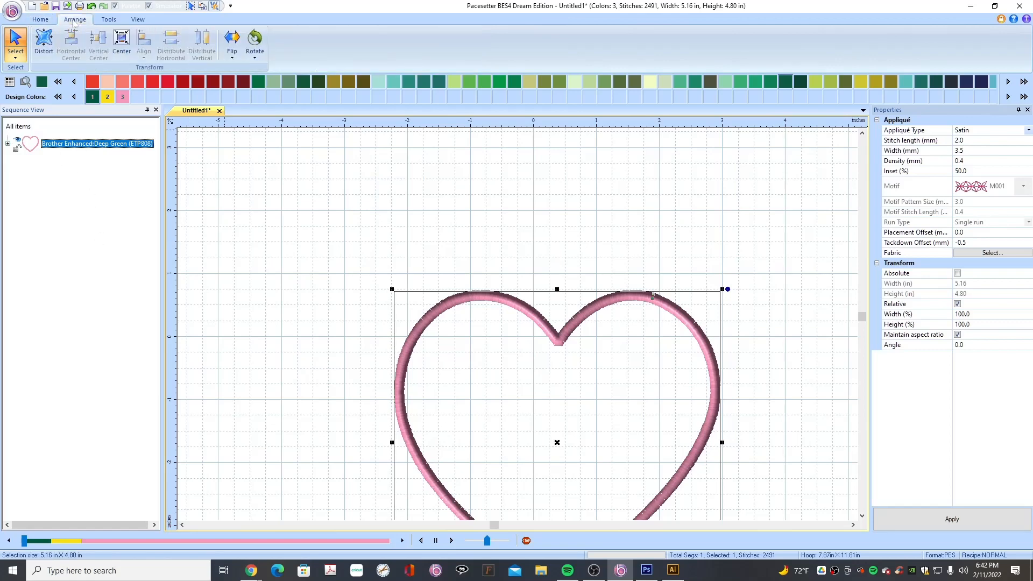
pyautogui.click(121, 42)
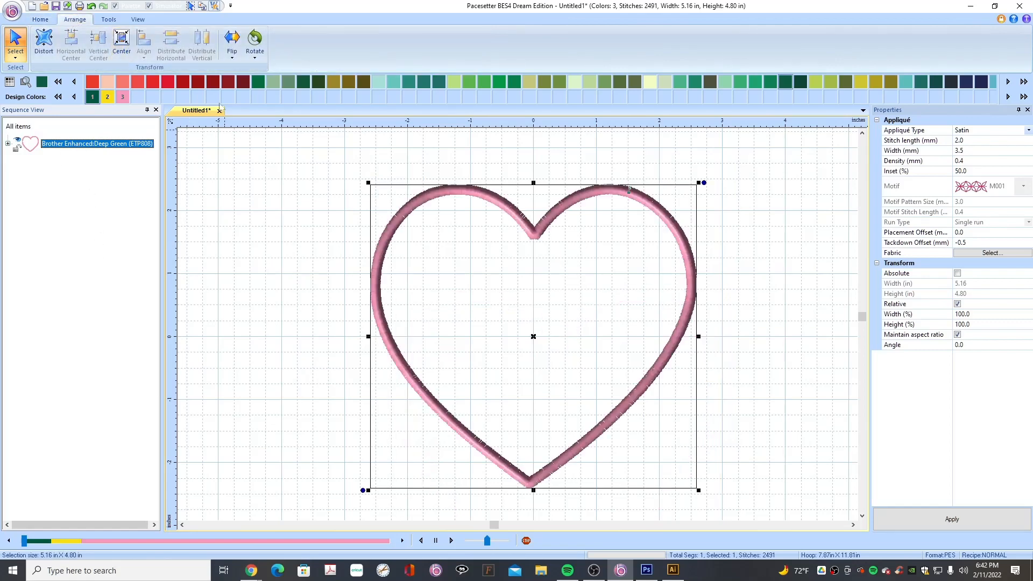
pyautogui.click(957, 273)
pyautogui.click(969, 284)
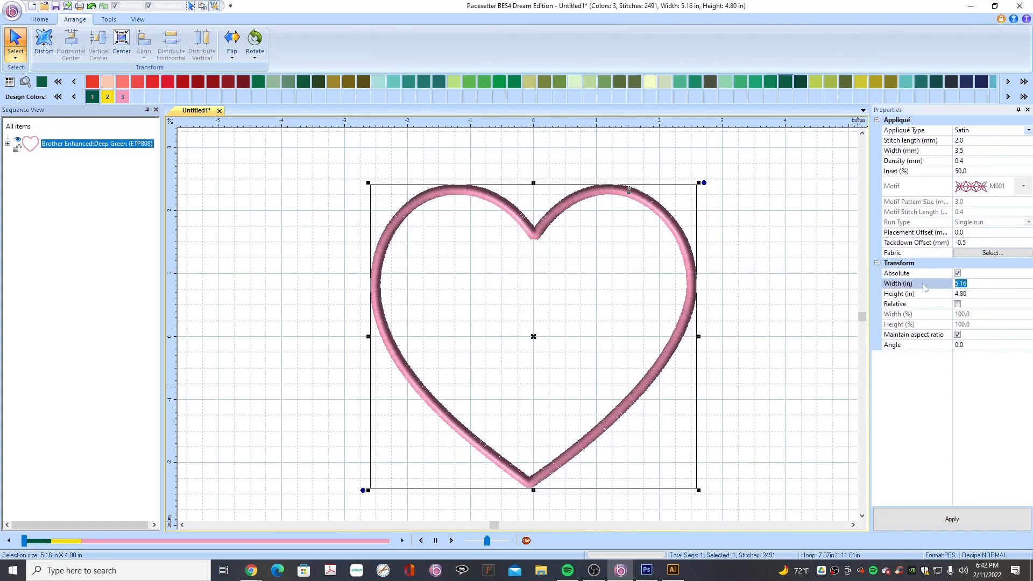
pyautogui.write('5')
pyautogui.click(962, 521)
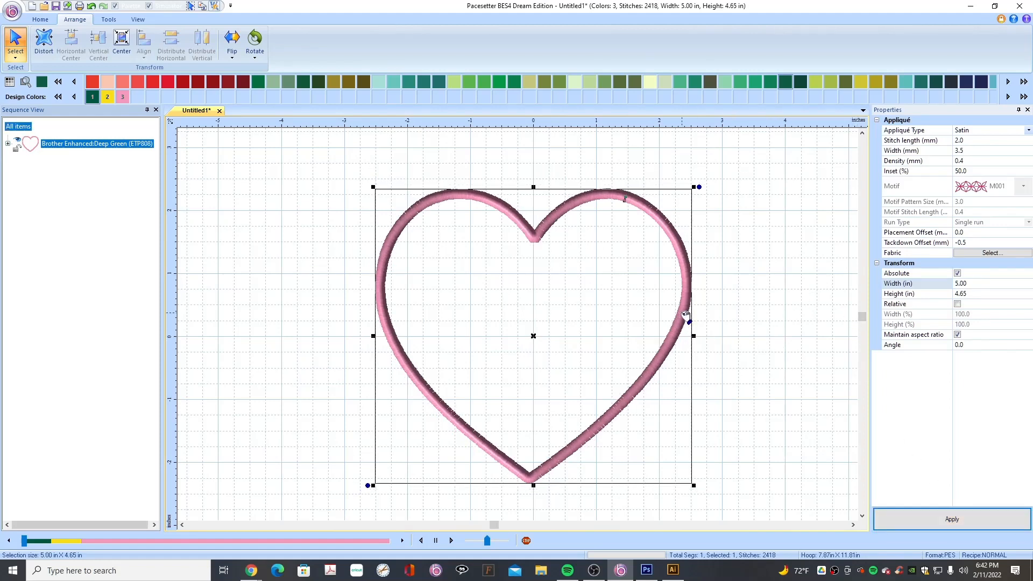
# Change the heart's appliqué type to Motif and apply motif pattern M177.
pyautogui.click(1029, 132)
pyautogui.click(967, 160)
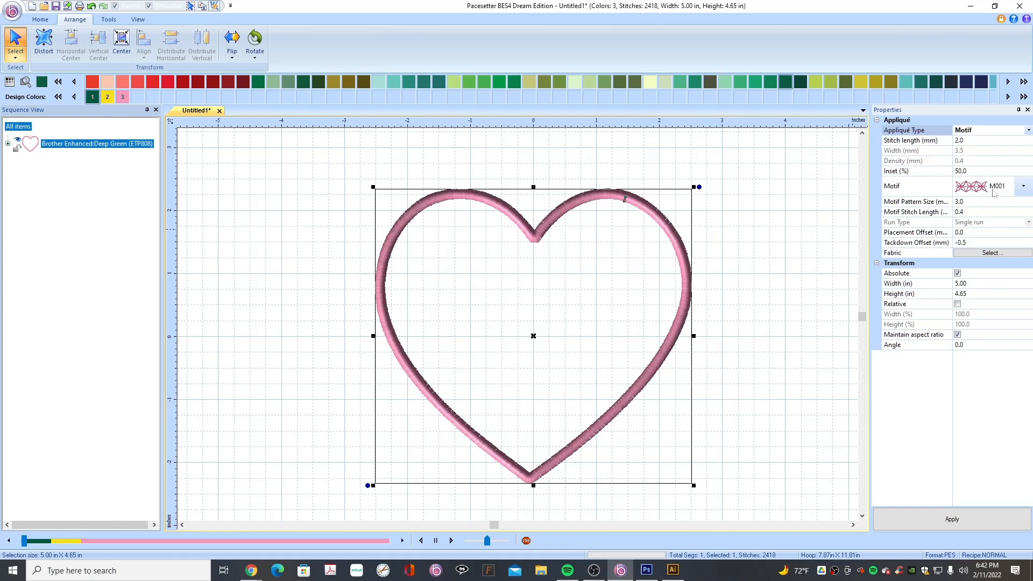
pyautogui.click(1024, 187)
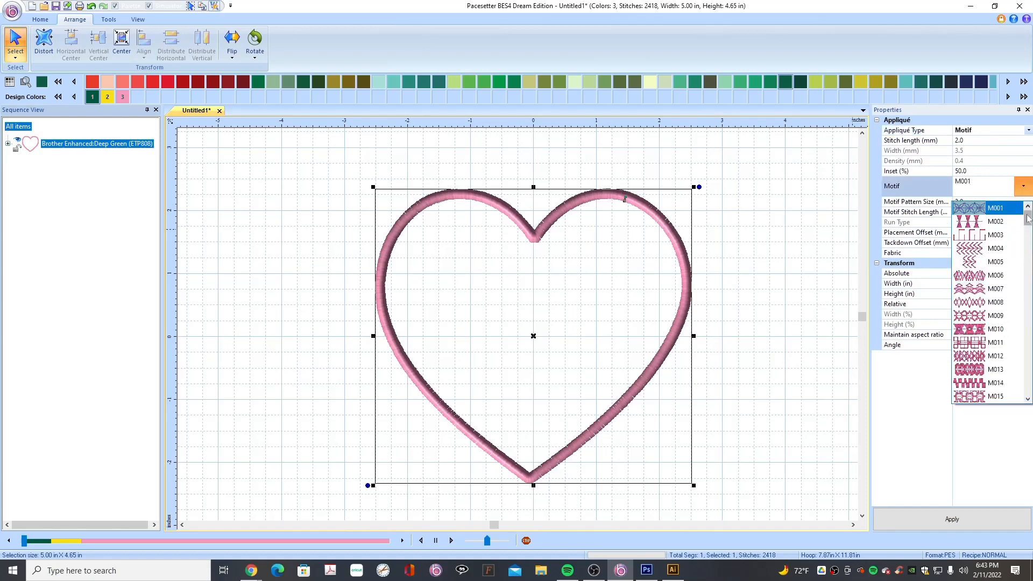
pyautogui.moveTo(1027, 218); pyautogui.dragTo(1022, 366)
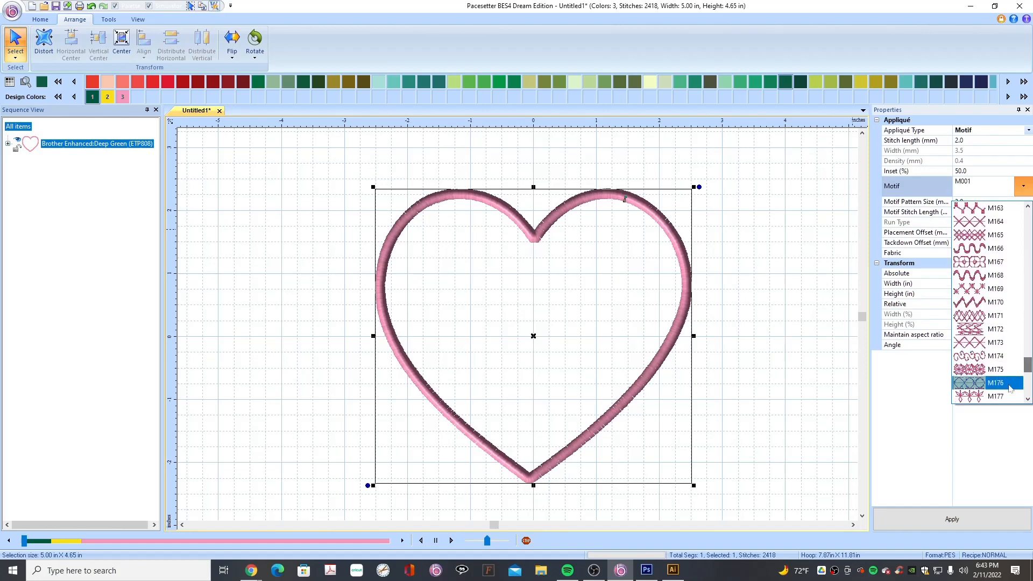
pyautogui.click(999, 396)
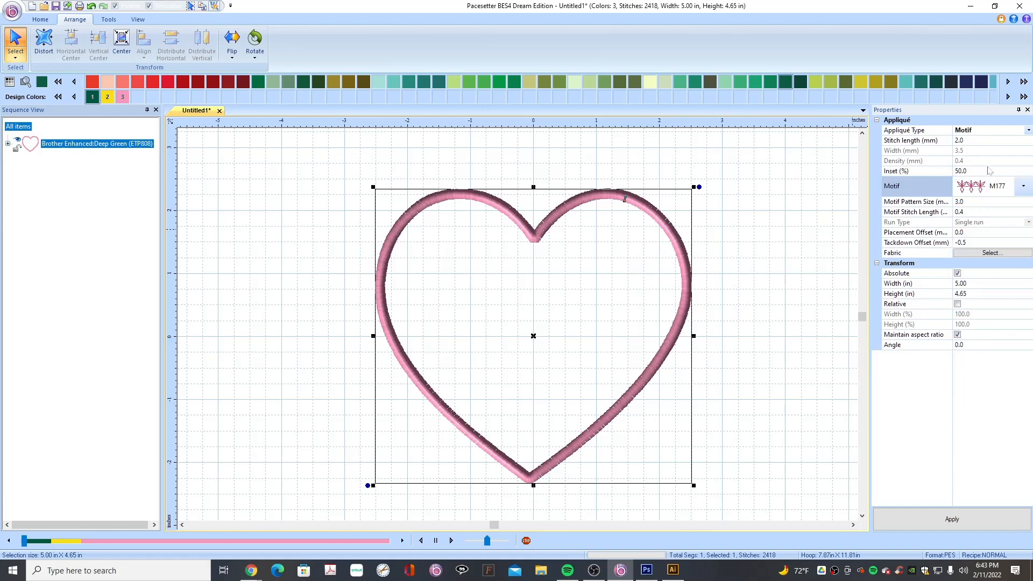
pyautogui.click(971, 523)
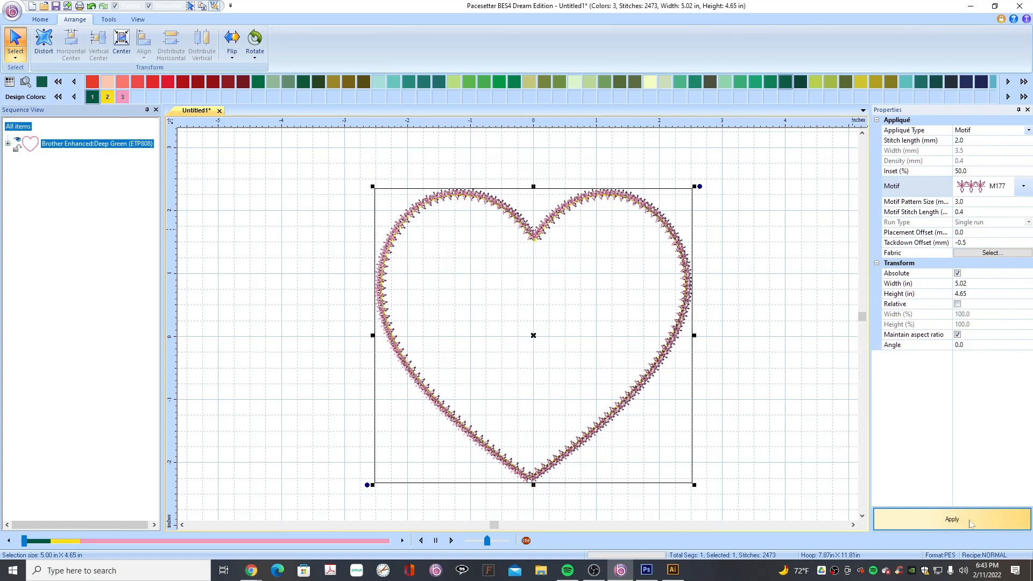
# Set the heart's motif pattern size to 6 mm and its tackdown offset to 0 mm.
pyautogui.scroll(1, 846, 335)
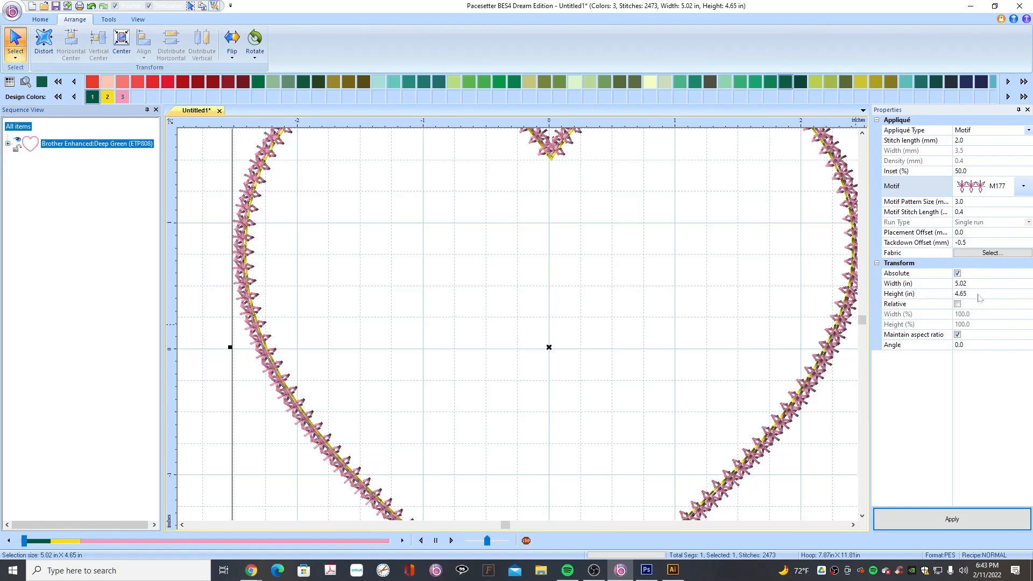
pyautogui.click(974, 202)
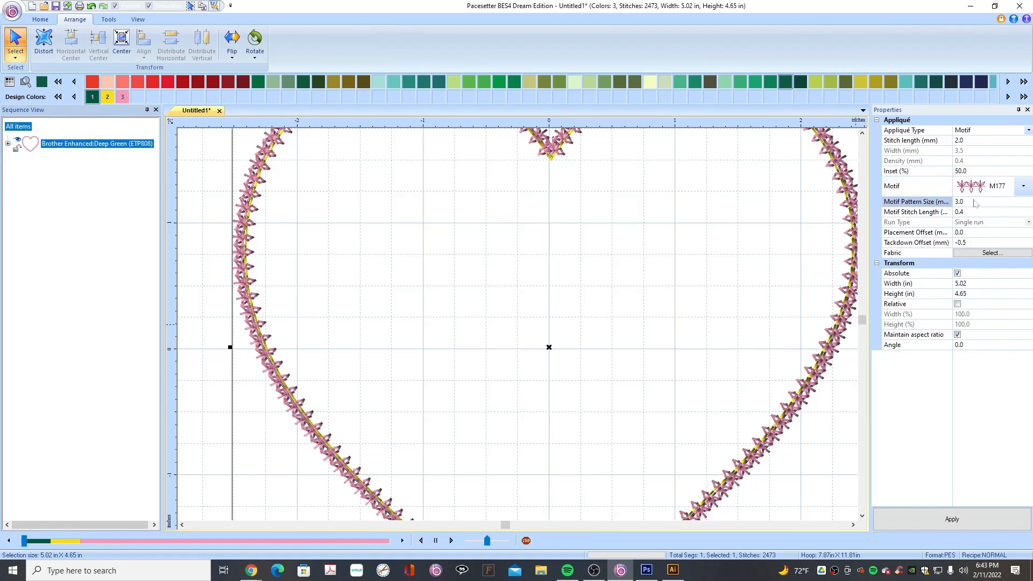
pyautogui.click(931, 203)
pyautogui.write('6')
pyautogui.click(951, 519)
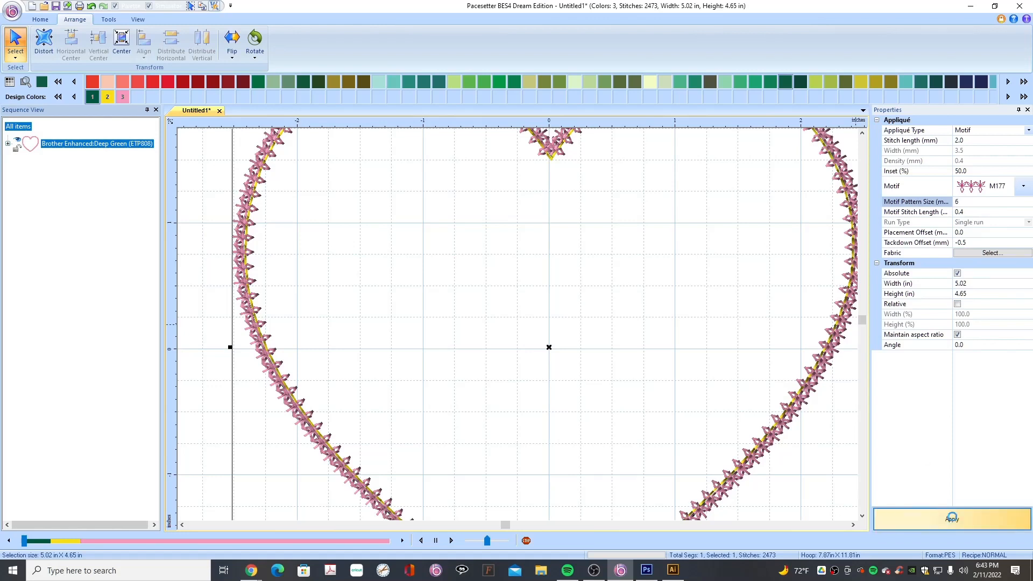
pyautogui.click(978, 243)
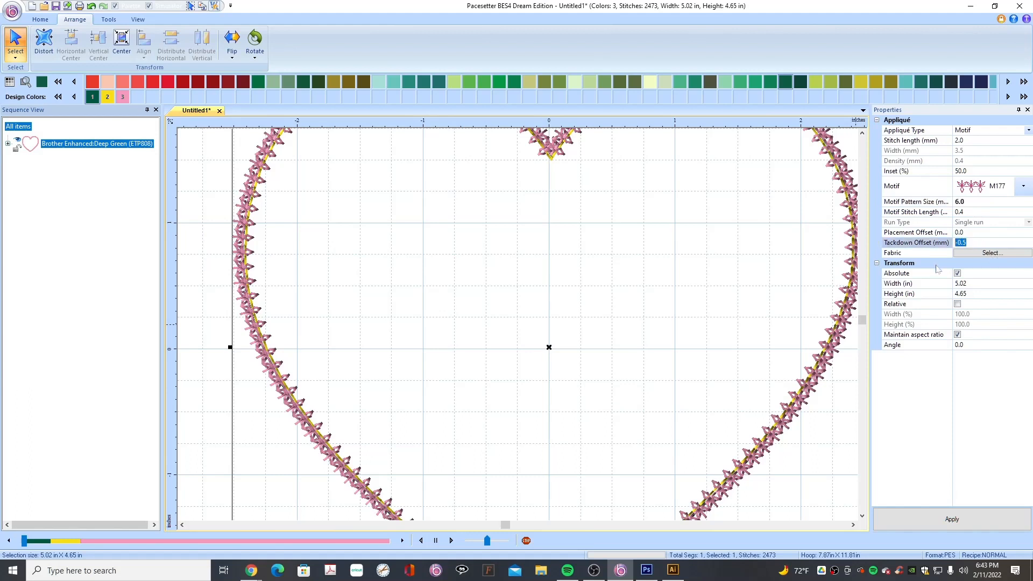
pyautogui.write('0')
pyautogui.click(961, 521)
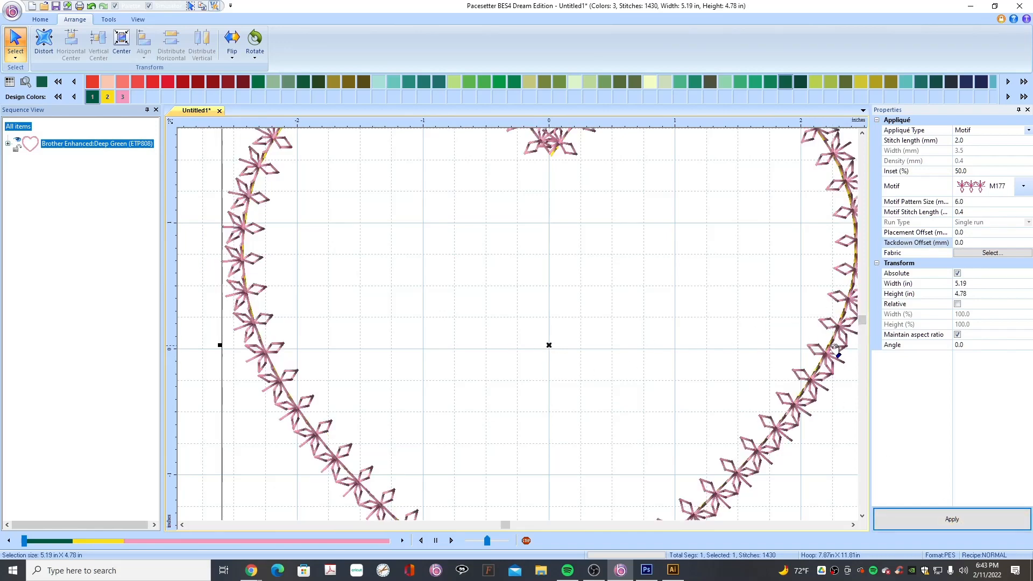
# Duplicate the motif heart in place and lock the original heart.
pyautogui.scroll(-1, 686, 334)
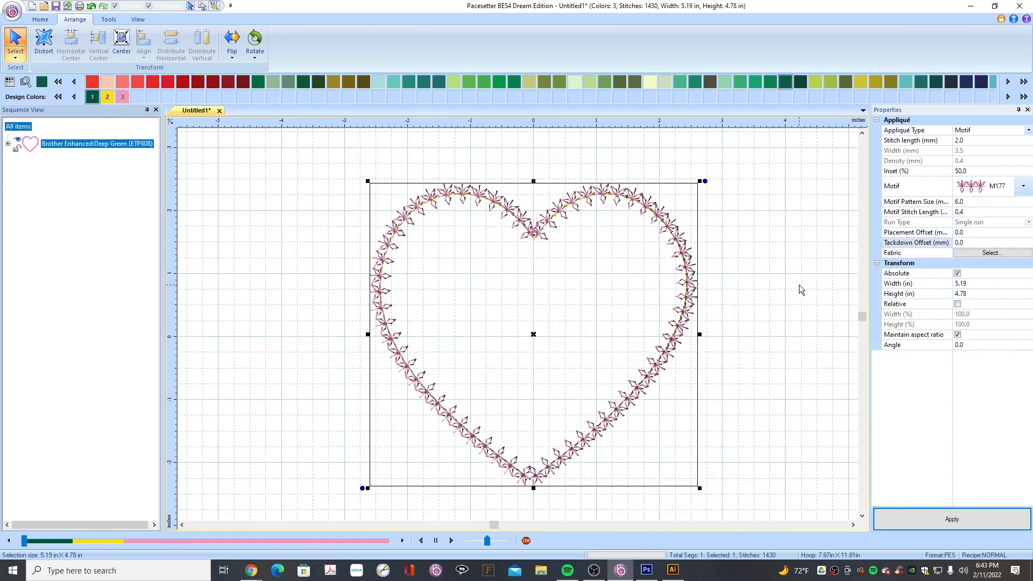
pyautogui.scroll(1, 737, 296)
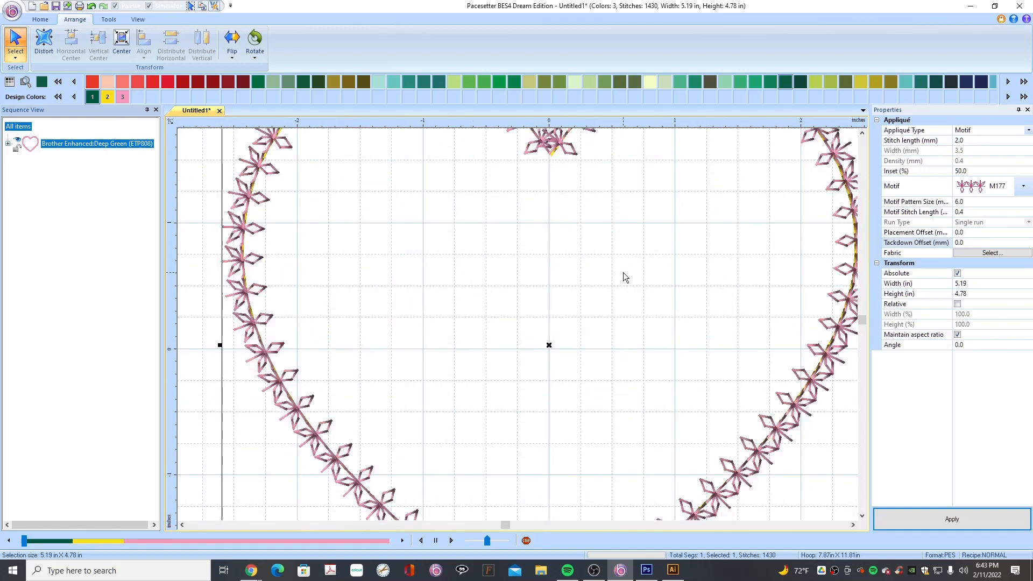
pyautogui.scroll(-1, 623, 273)
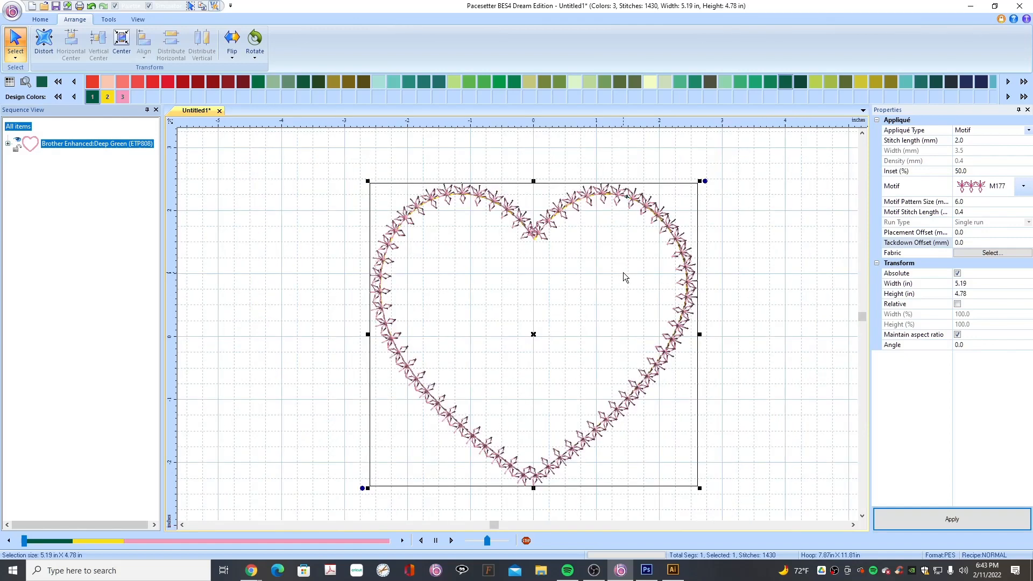
pyautogui.rightClick(118, 149)
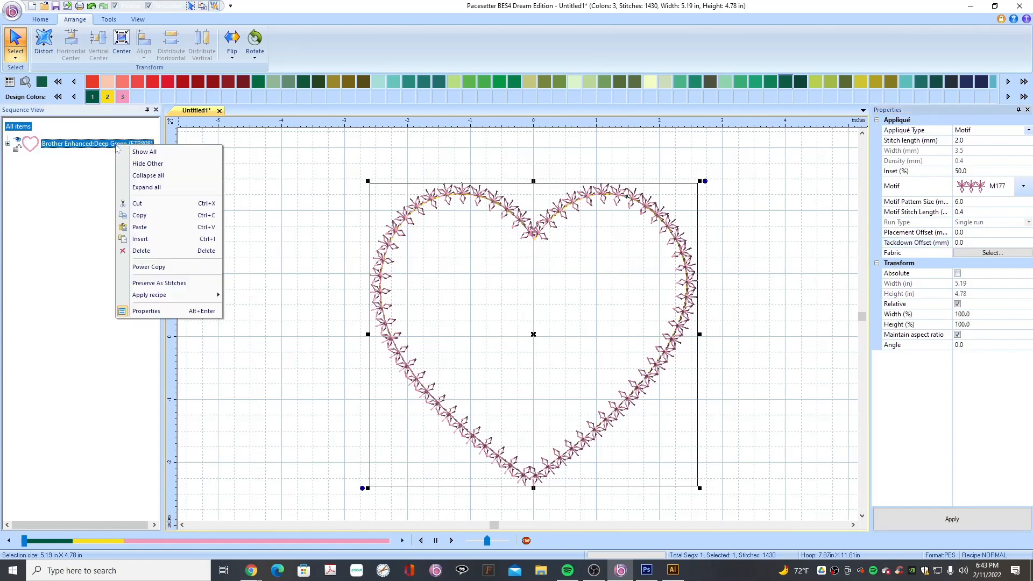
pyautogui.click(148, 216)
pyautogui.rightClick(114, 148)
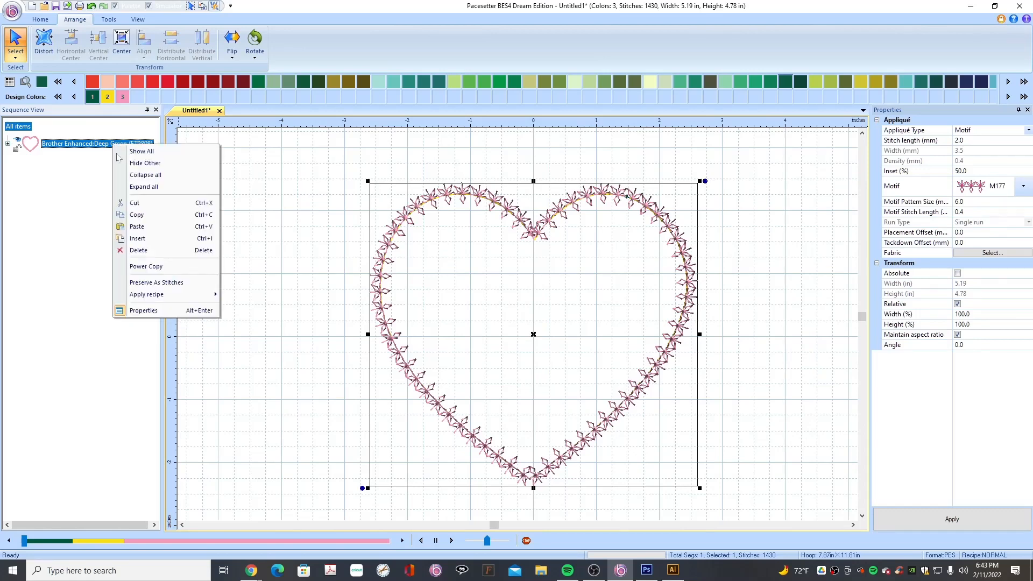
pyautogui.click(147, 226)
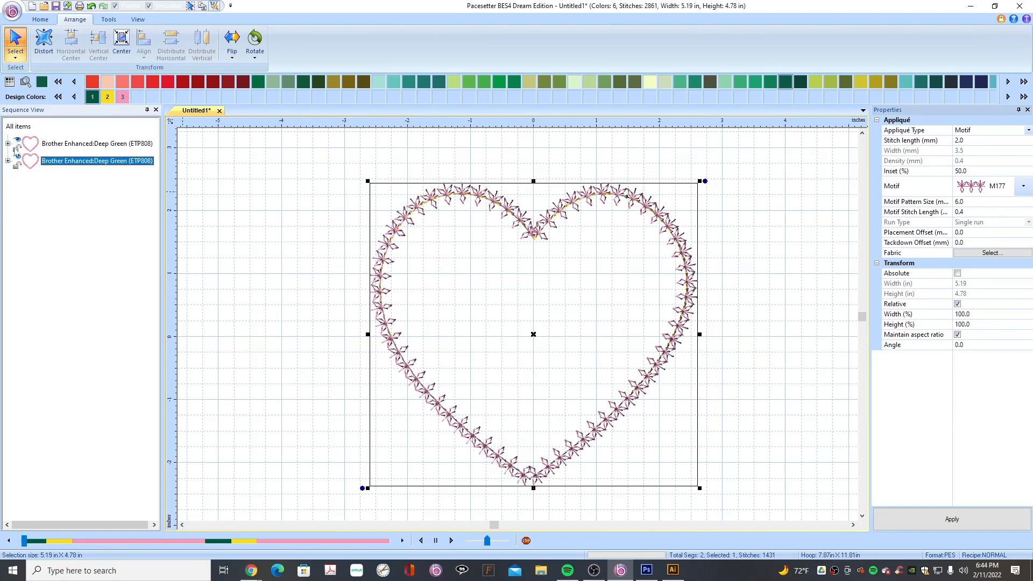
pyautogui.click(16, 151)
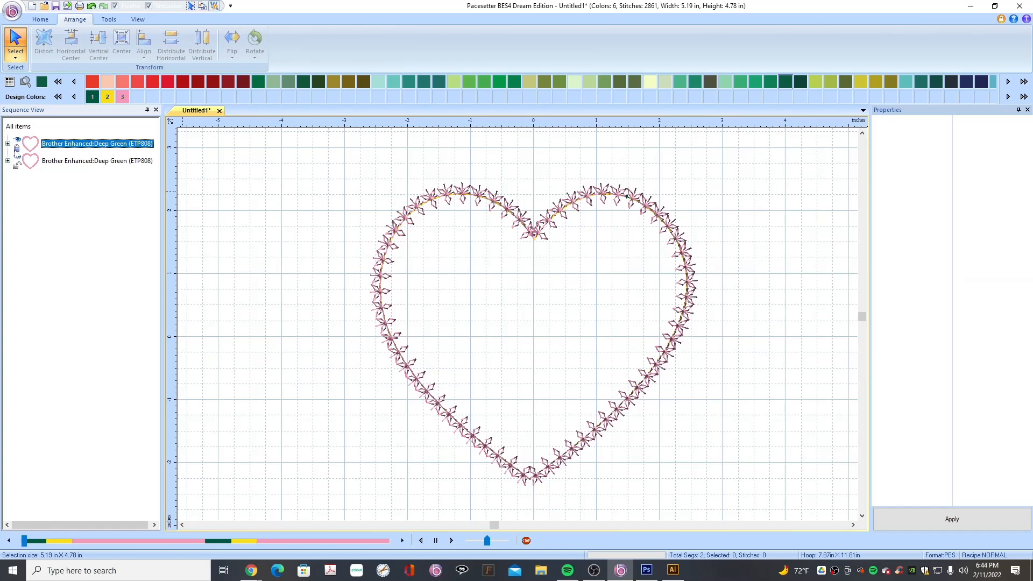
# Recolor the duplicate heart's Rose Pink motif stitches to Floriani 334 Concord Blue.
pyautogui.click(54, 162)
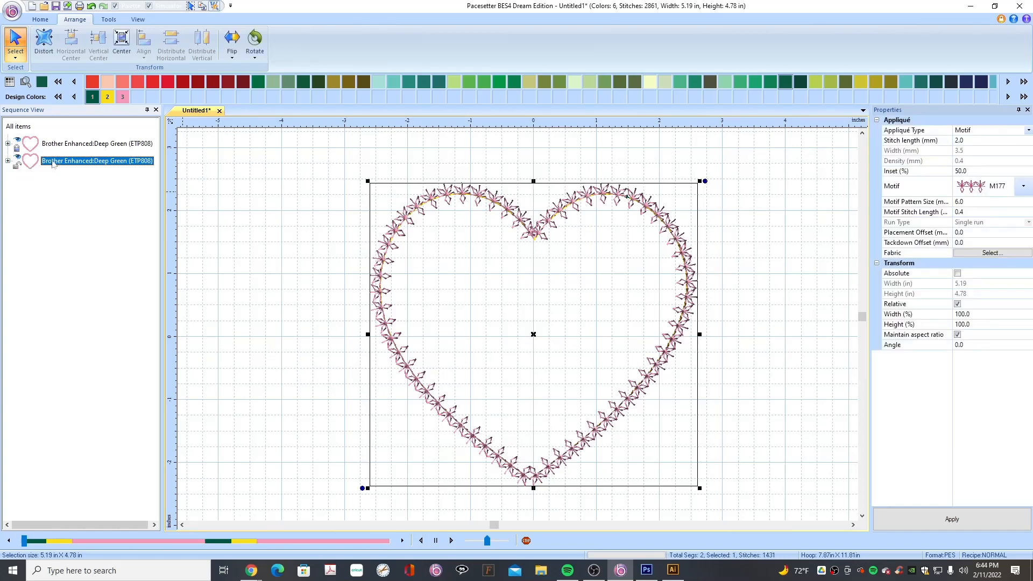
pyautogui.click(7, 160)
pyautogui.click(19, 178)
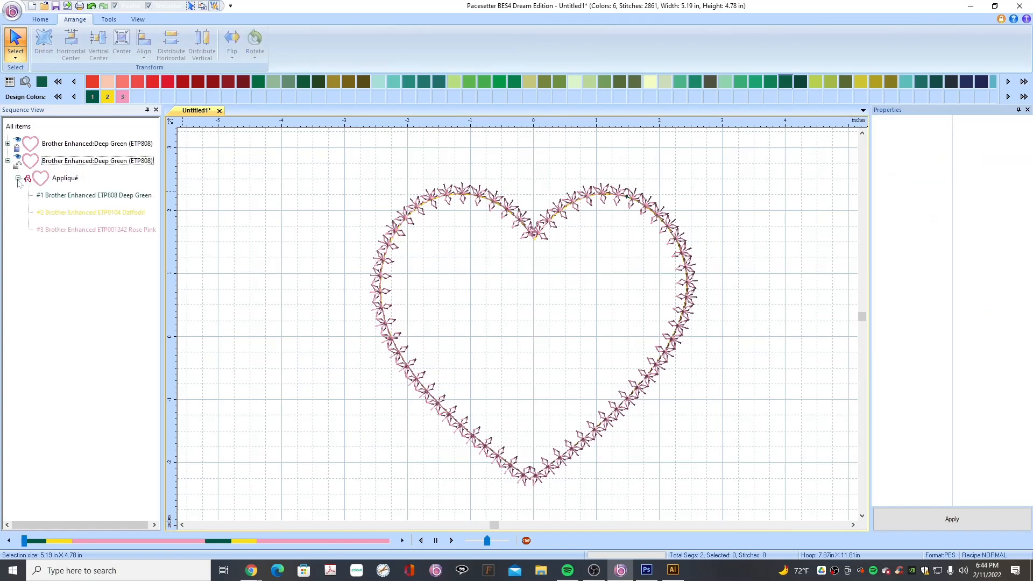
pyautogui.click(74, 231)
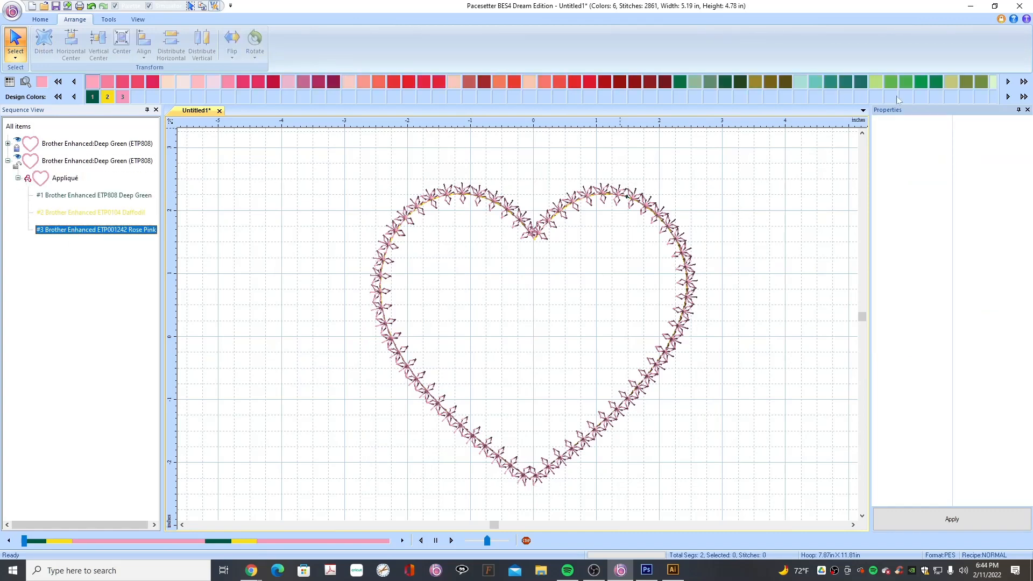
pyautogui.click(1024, 81)
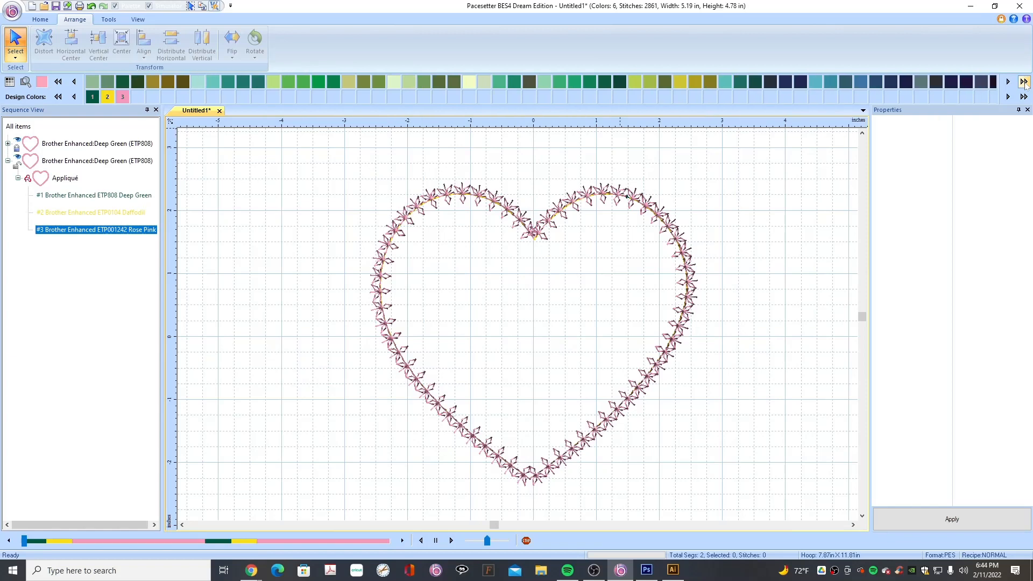
pyautogui.click(892, 83)
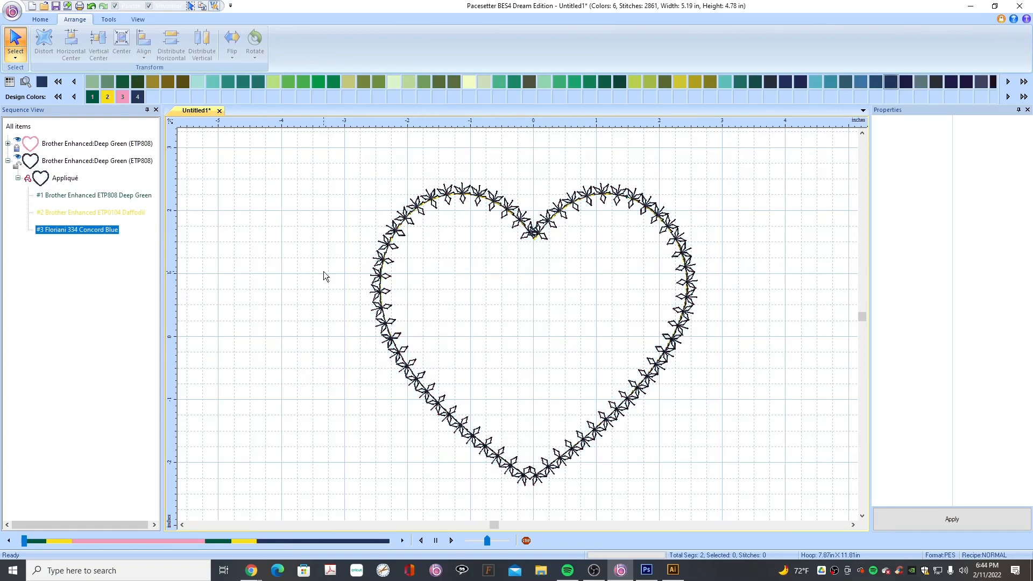
pyautogui.click(8, 160)
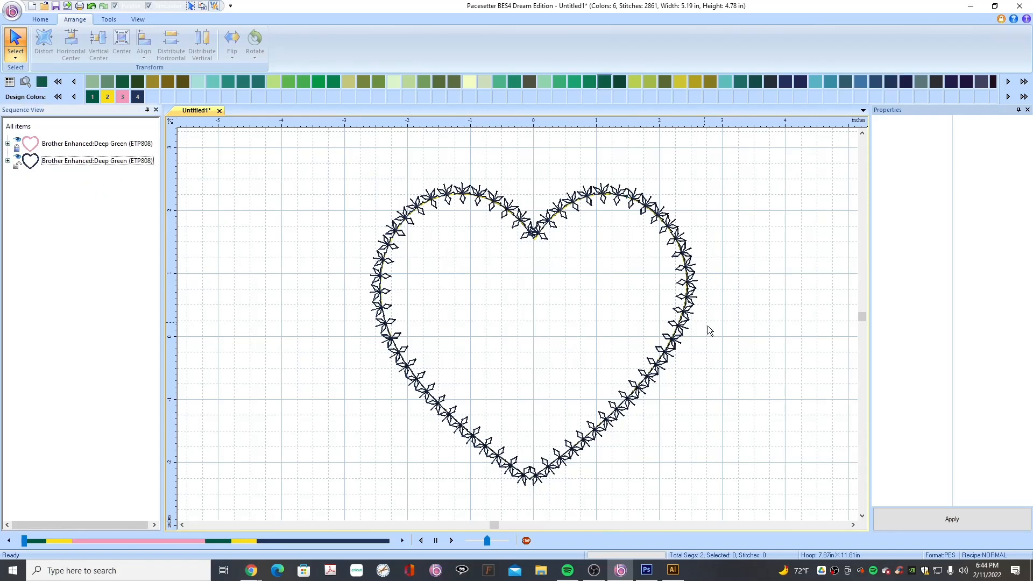
# Change the blue duplicate heart's appliqué type to Satin and apply it.
pyautogui.click(657, 215)
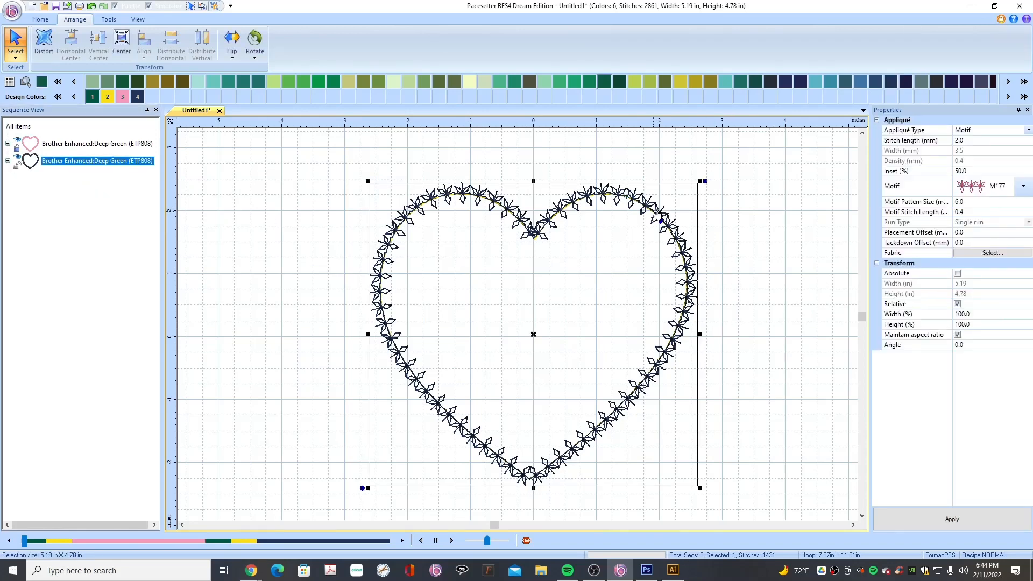
pyautogui.click(1028, 130)
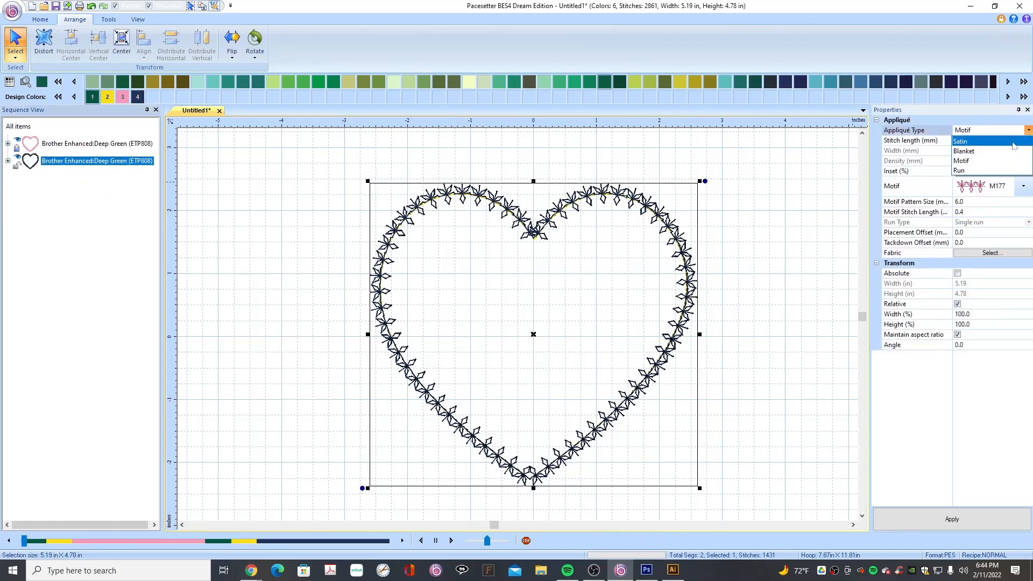
pyautogui.click(971, 142)
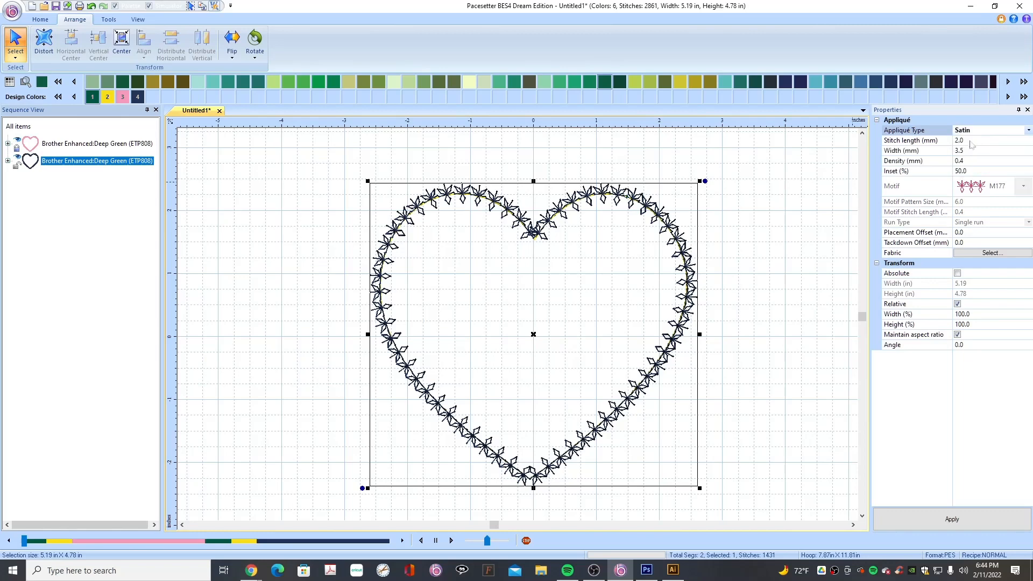
pyautogui.click(961, 522)
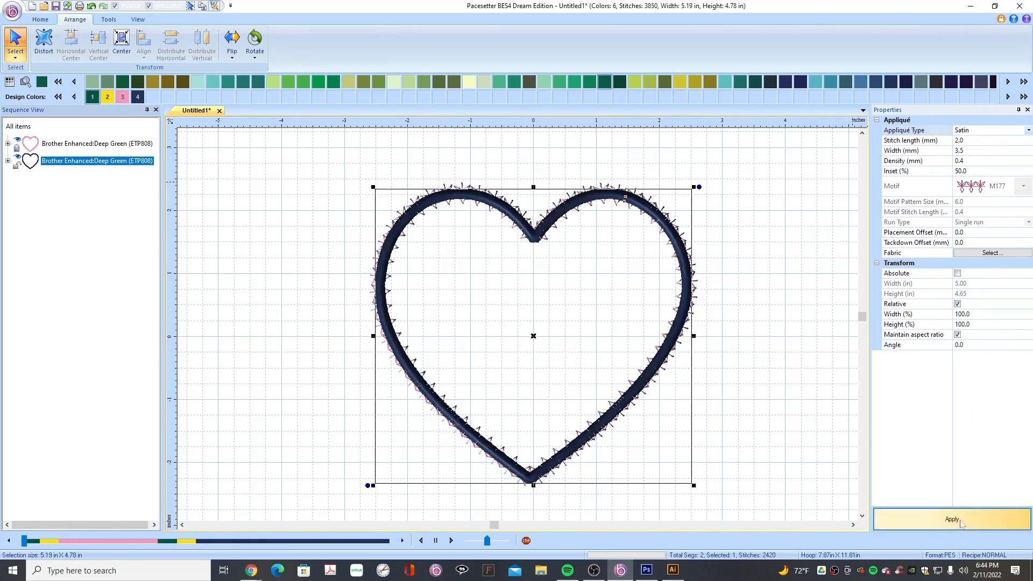
# Scale the blue satin heart to 97% width with its aspect ratio maintained.
pyautogui.scroll(1, 774, 283)
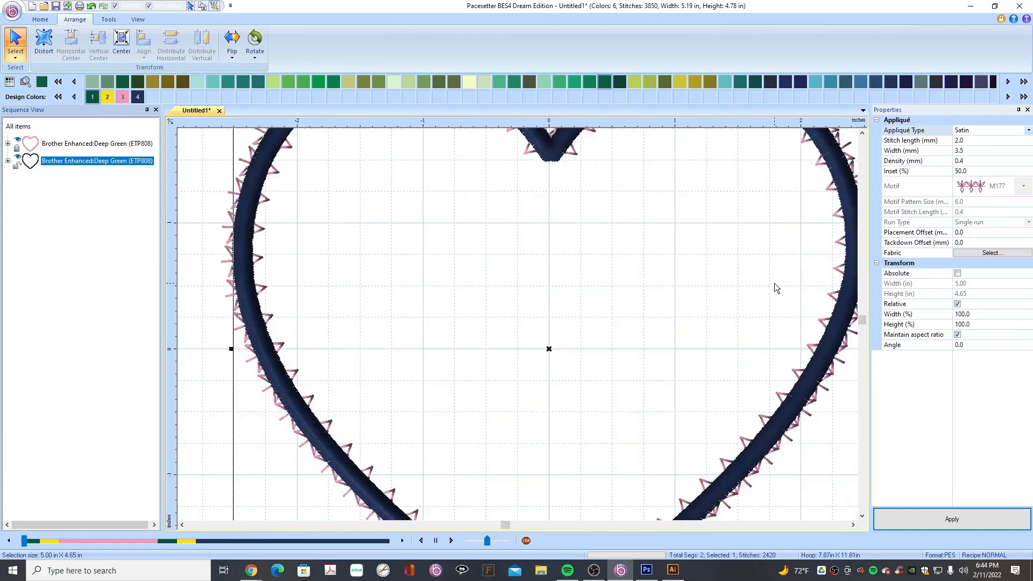
pyautogui.scroll(1, 773, 283)
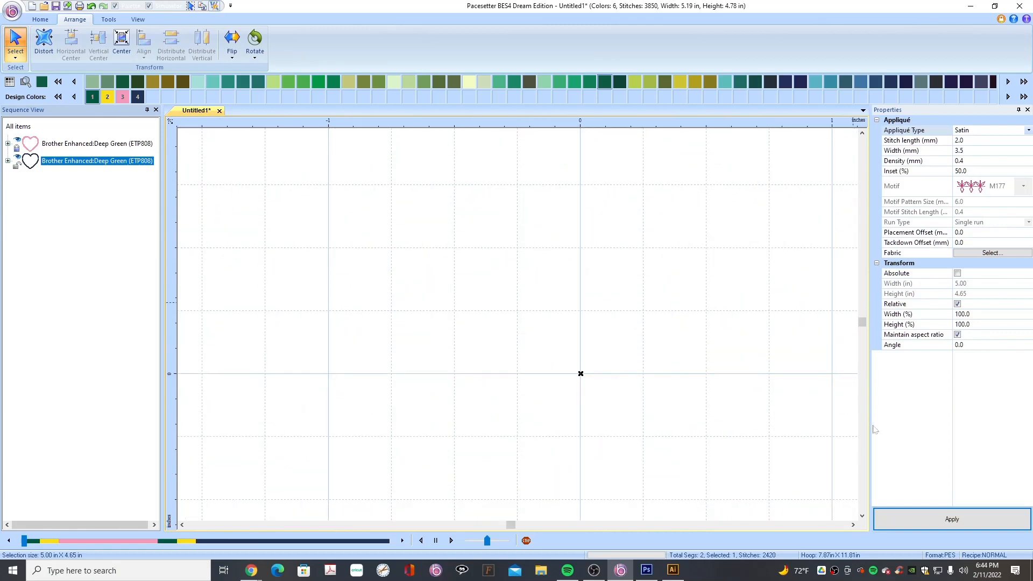
pyautogui.click(854, 524)
pyautogui.click(854, 524)
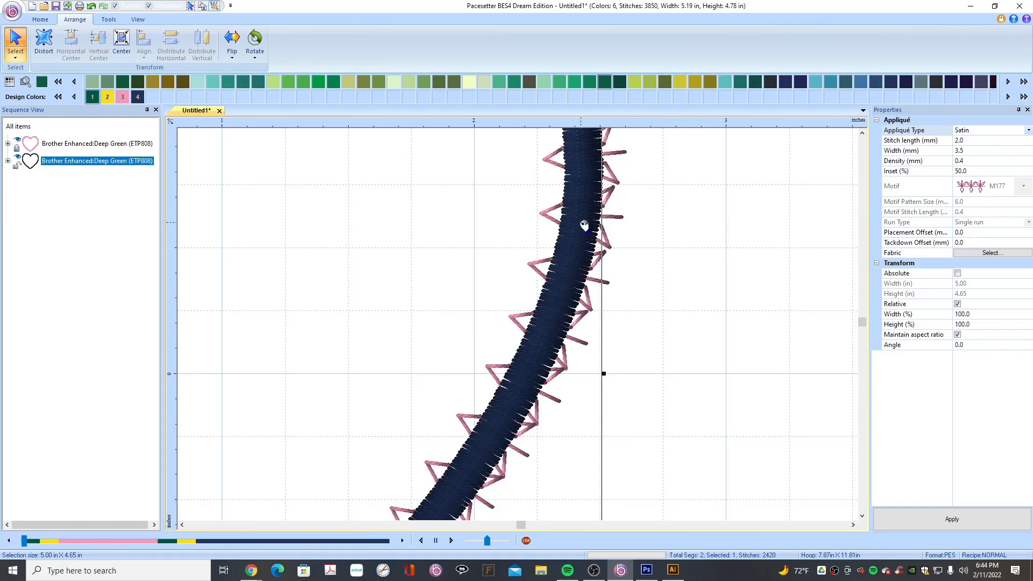
pyautogui.scroll(-1, 730, 275)
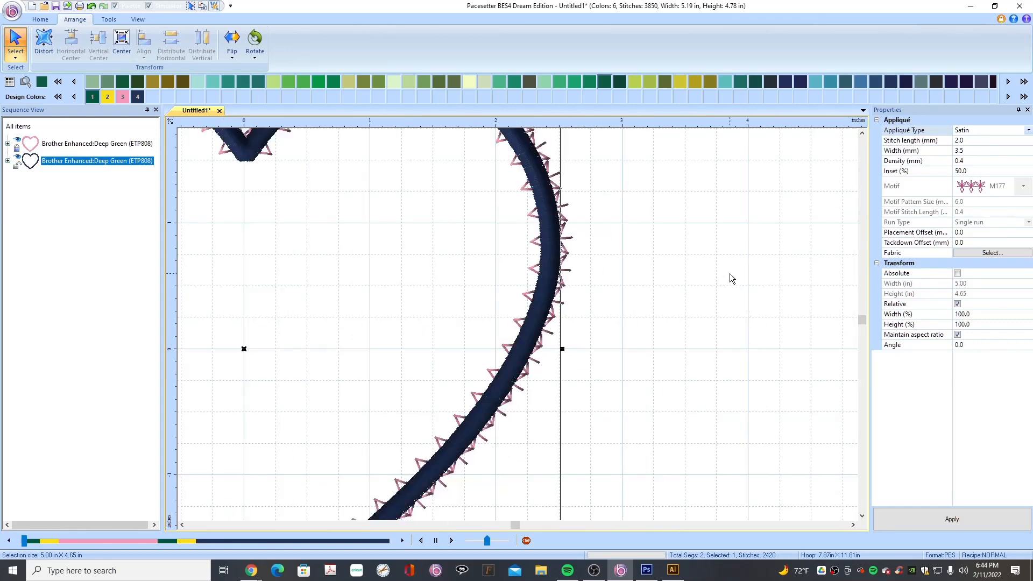
pyautogui.scroll(-1, 730, 275)
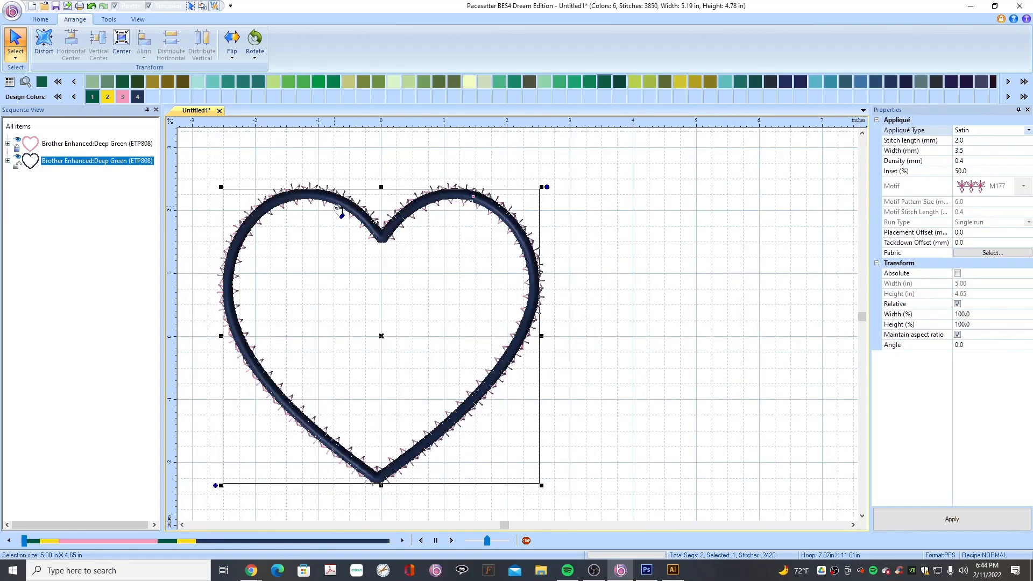
pyautogui.click(982, 315)
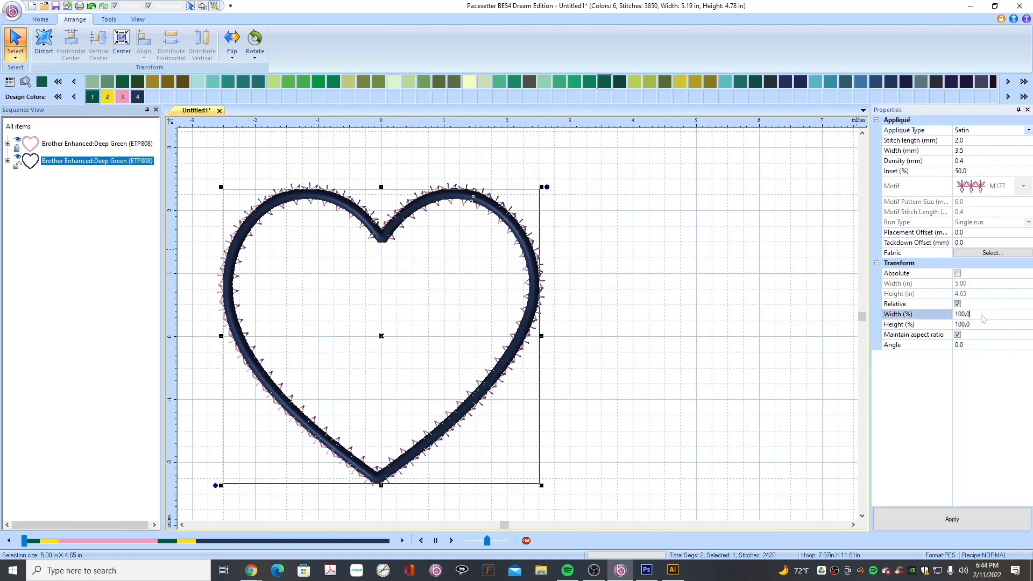
pyautogui.moveTo(983, 316); pyautogui.dragTo(942, 318)
pyautogui.write('97')
pyautogui.click(957, 526)
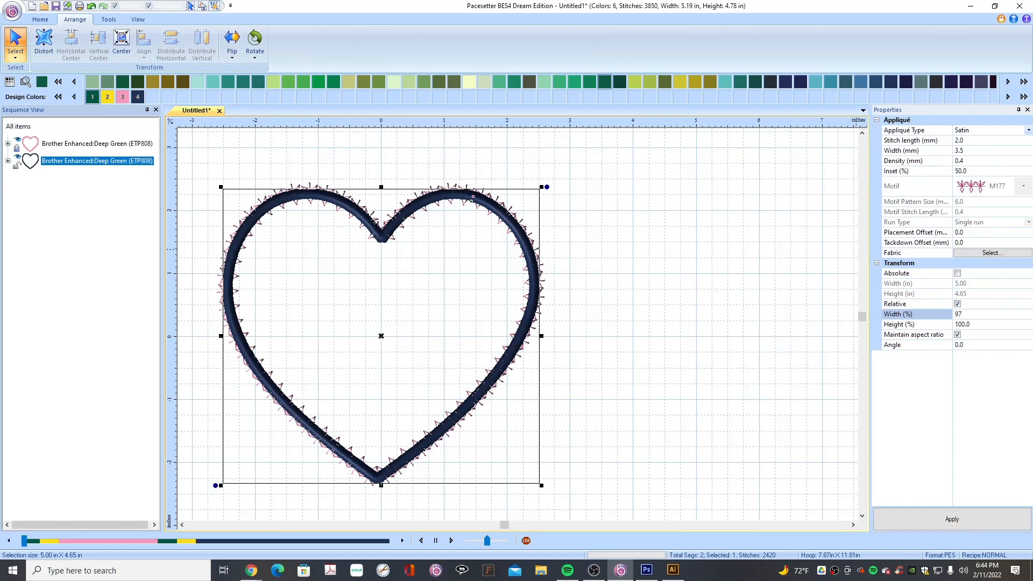
pyautogui.click(988, 326)
pyautogui.click(961, 523)
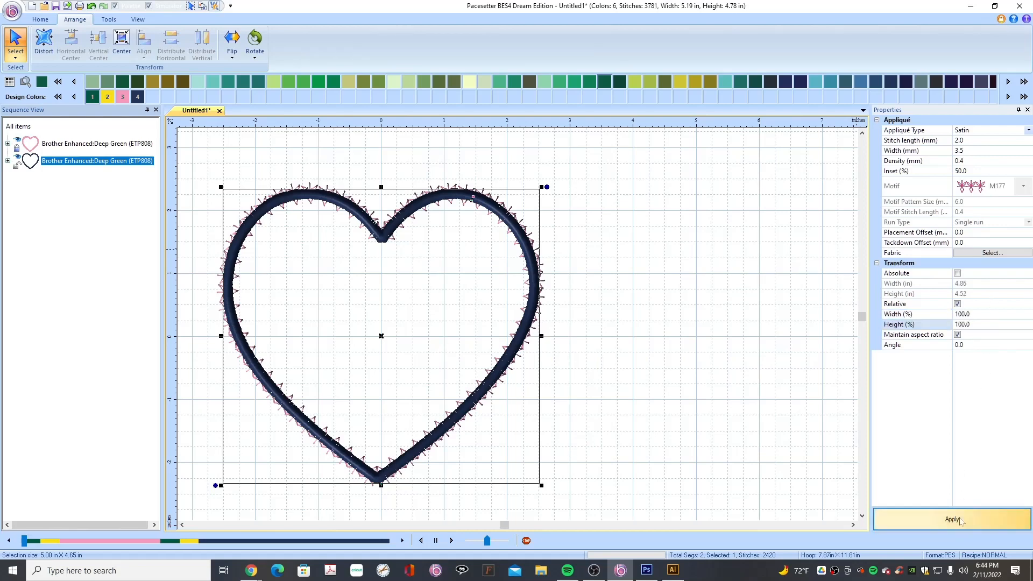
# Examine how the satin border covers the pink motif along the heart's lower side and bottom point.
pyautogui.scroll(1, 721, 240)
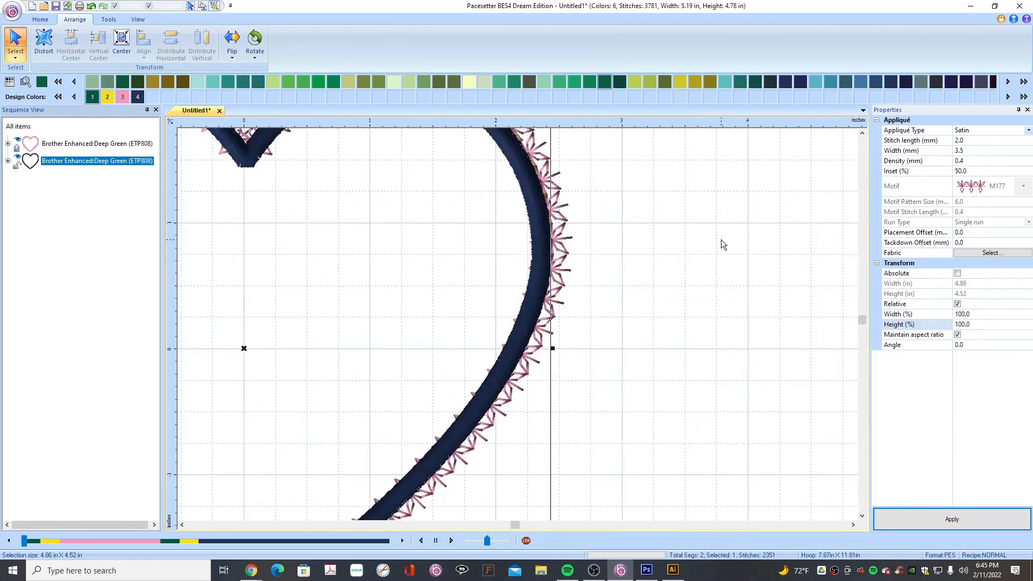
pyautogui.scroll(1, 721, 240)
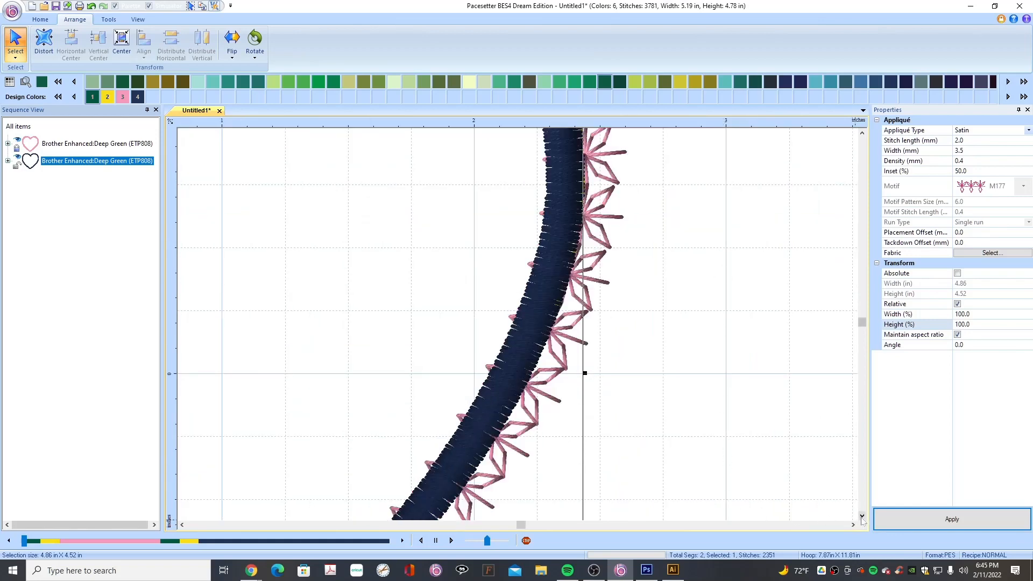
pyautogui.click(862, 517)
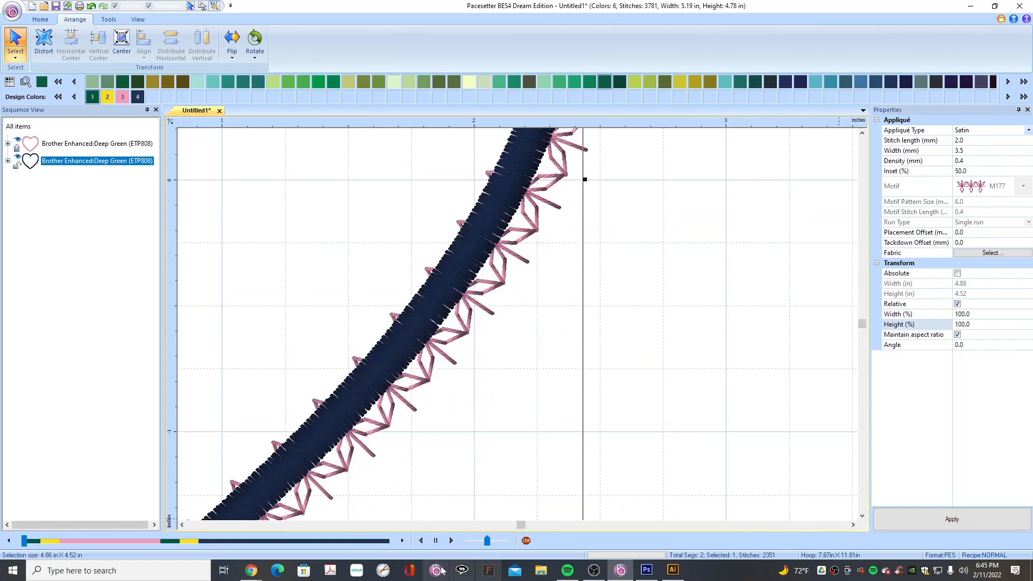
pyautogui.click(182, 525)
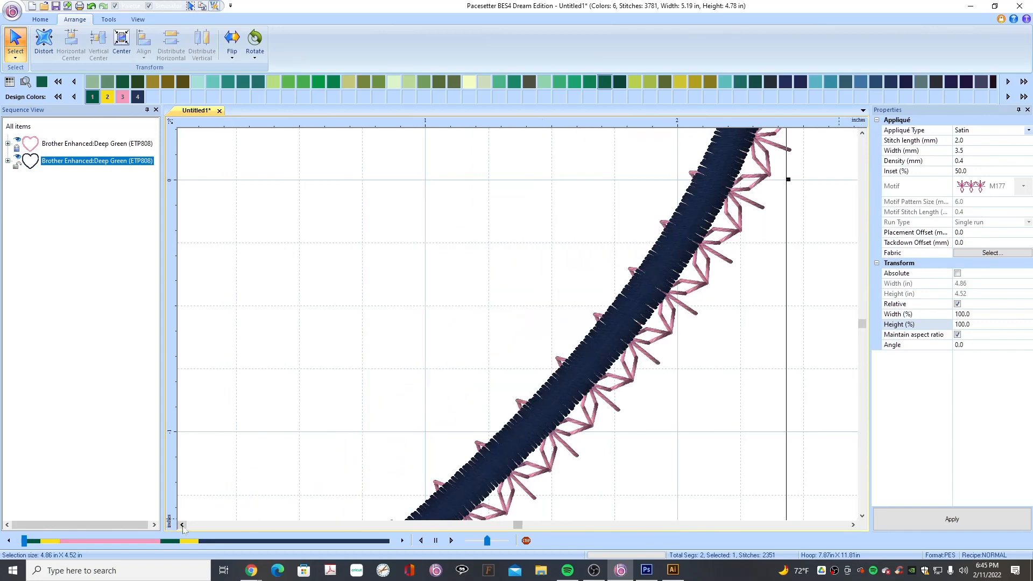
pyautogui.click(182, 525)
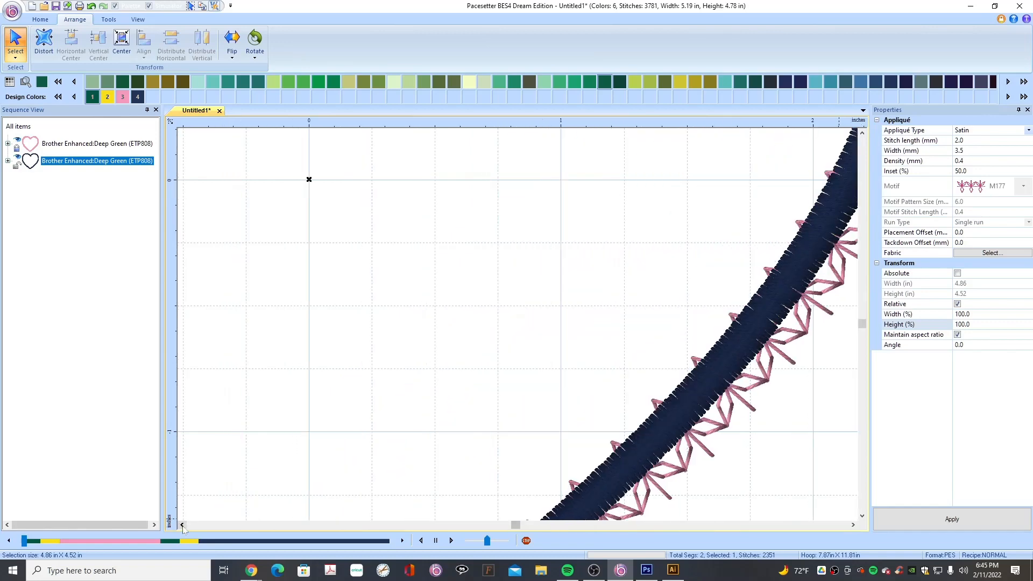
pyautogui.click(861, 509)
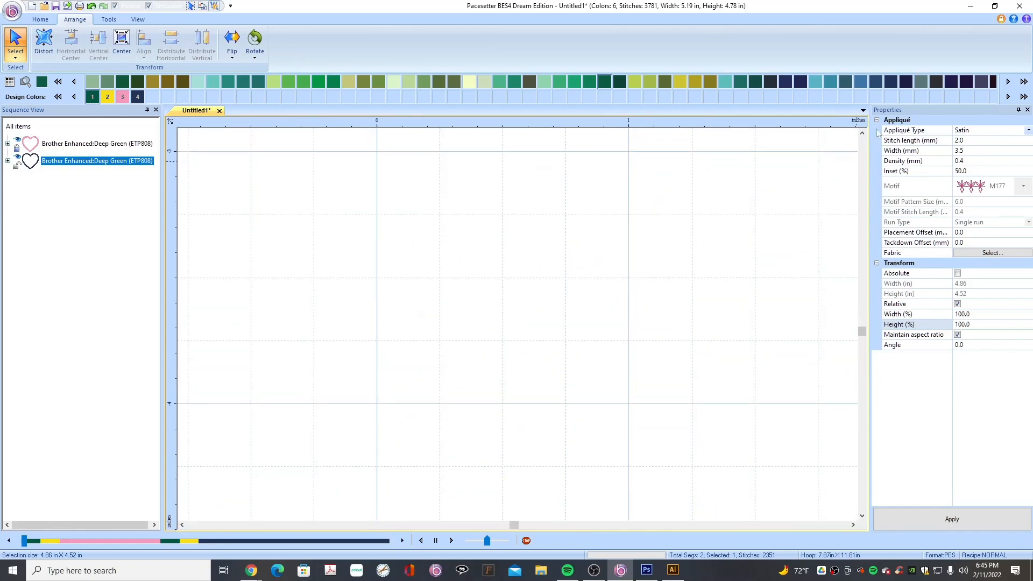
pyautogui.click(862, 133)
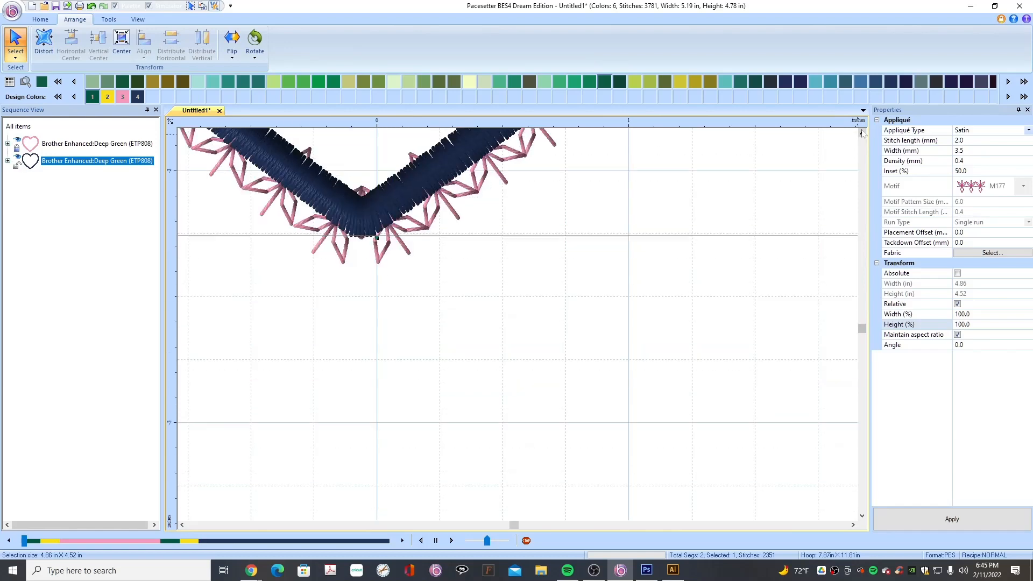
pyautogui.click(862, 133)
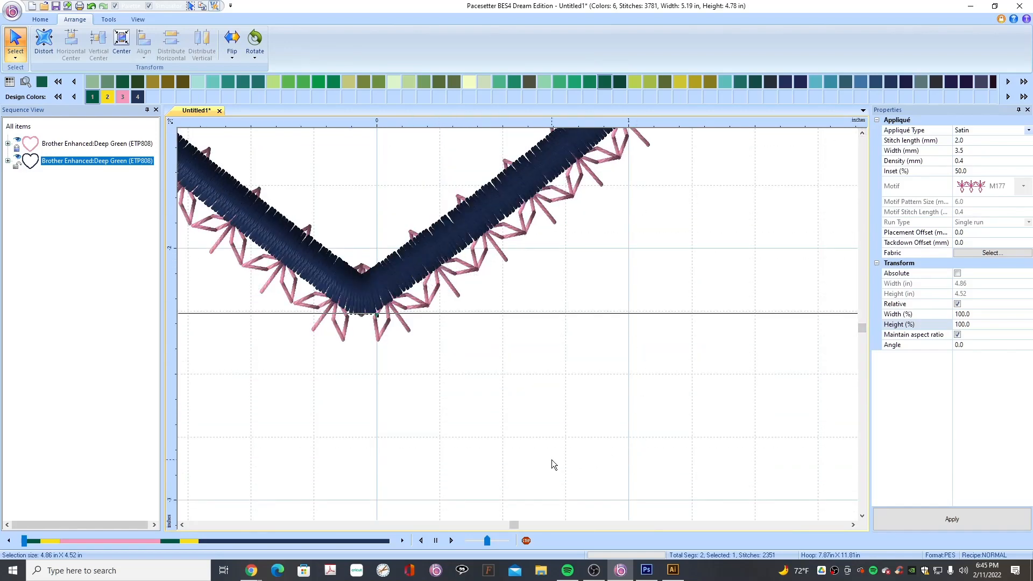
pyautogui.click(862, 133)
pyautogui.click(863, 133)
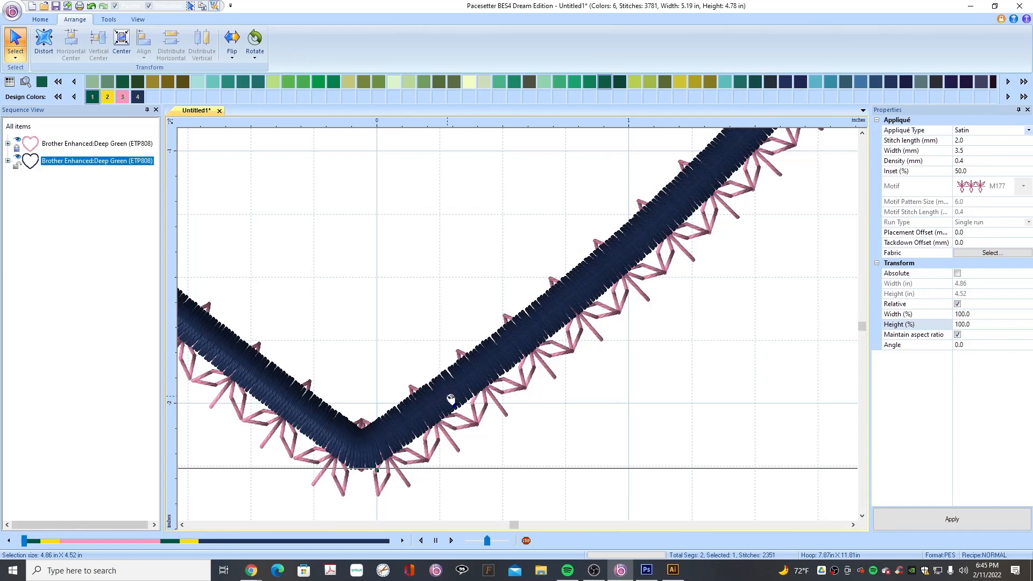
# Nudge the blue satin heart slightly upward over the pink motif heart.
pyautogui.press('Escape')
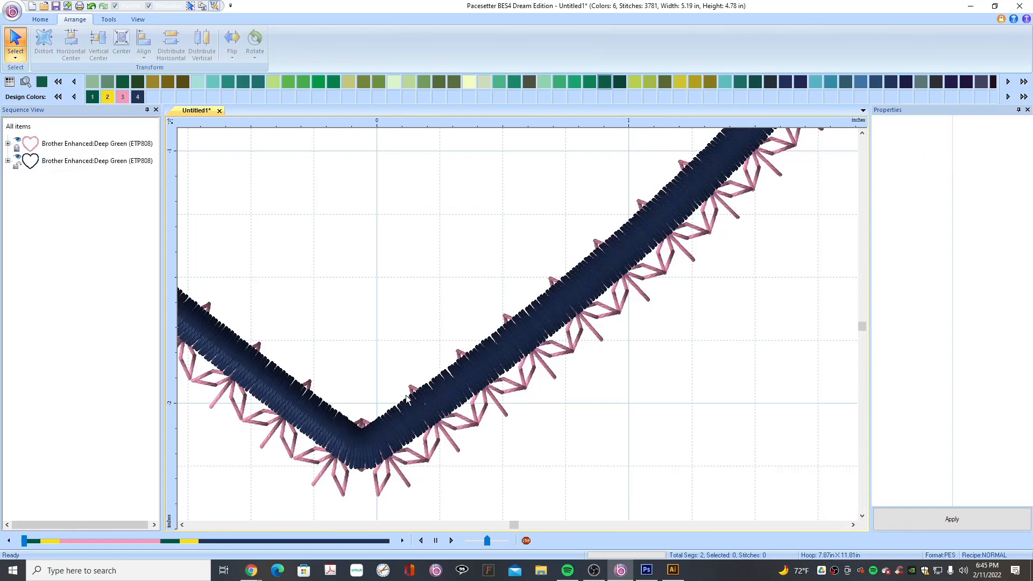
pyautogui.click(99, 160)
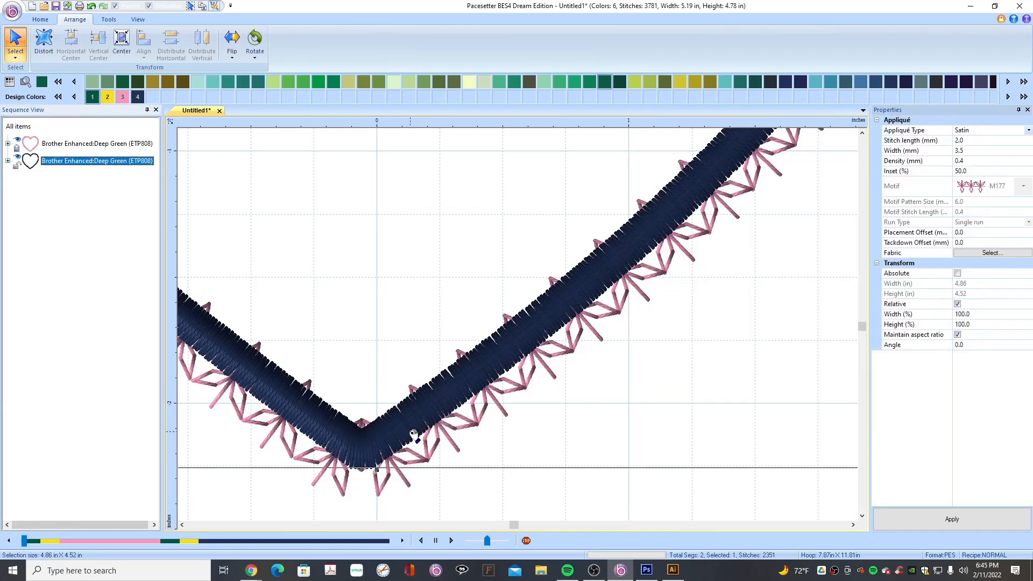
pyautogui.moveTo(413, 434); pyautogui.dragTo(414, 431)
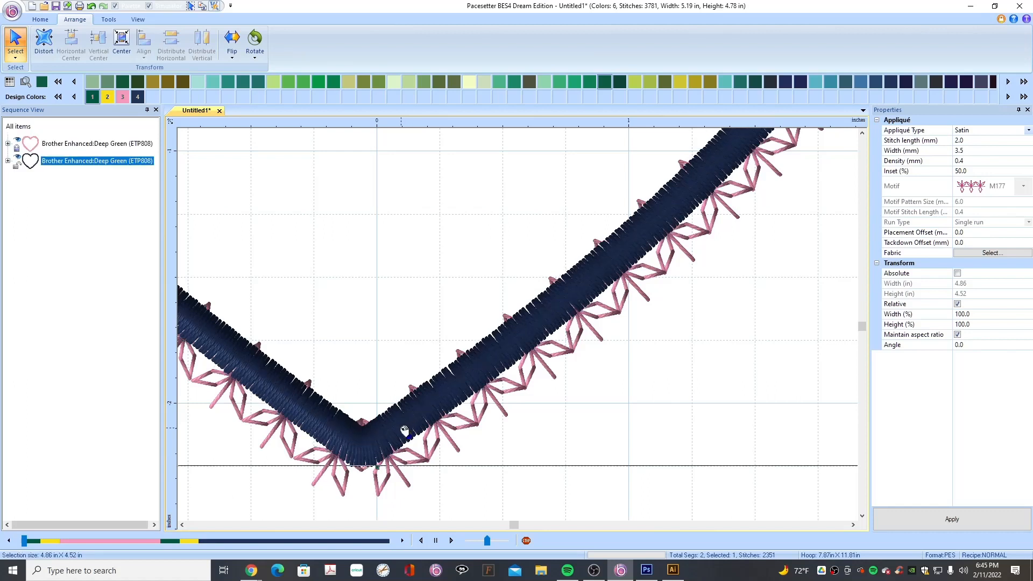
# Check the satin border's alignment with the pink motif at the bottom point, the top notch and the upper curve.
pyautogui.click(183, 525)
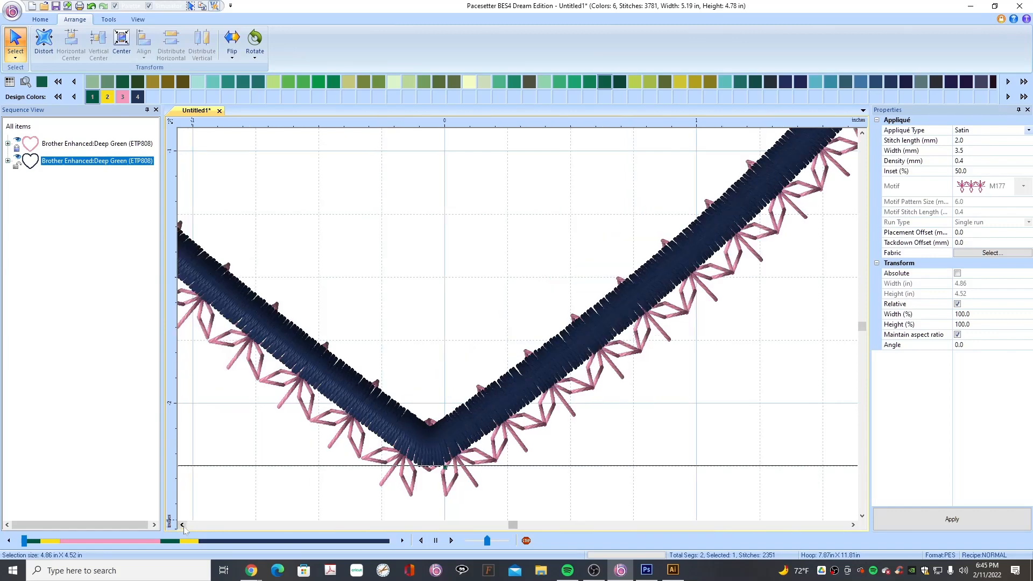
pyautogui.click(183, 525)
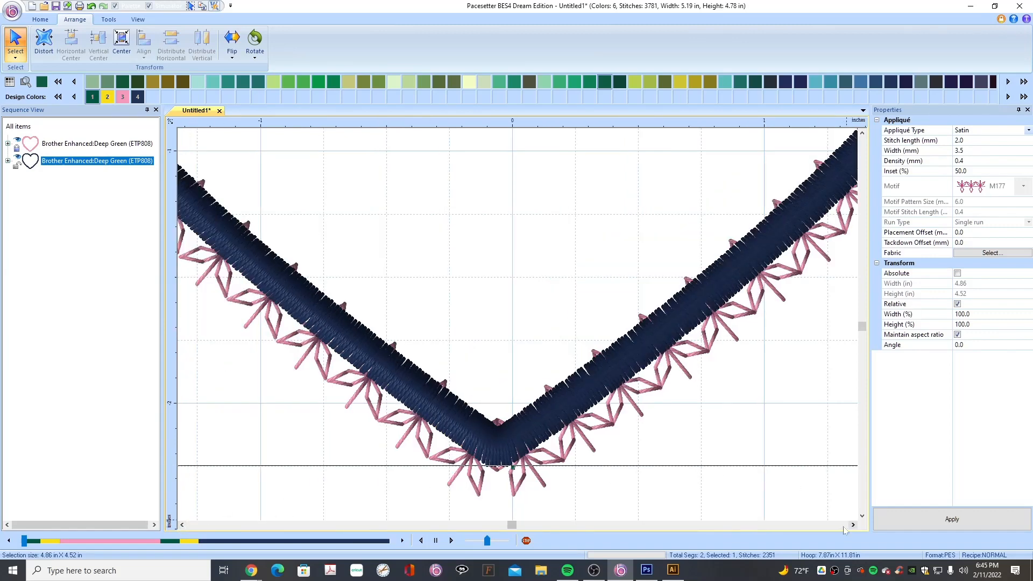
pyautogui.click(861, 133)
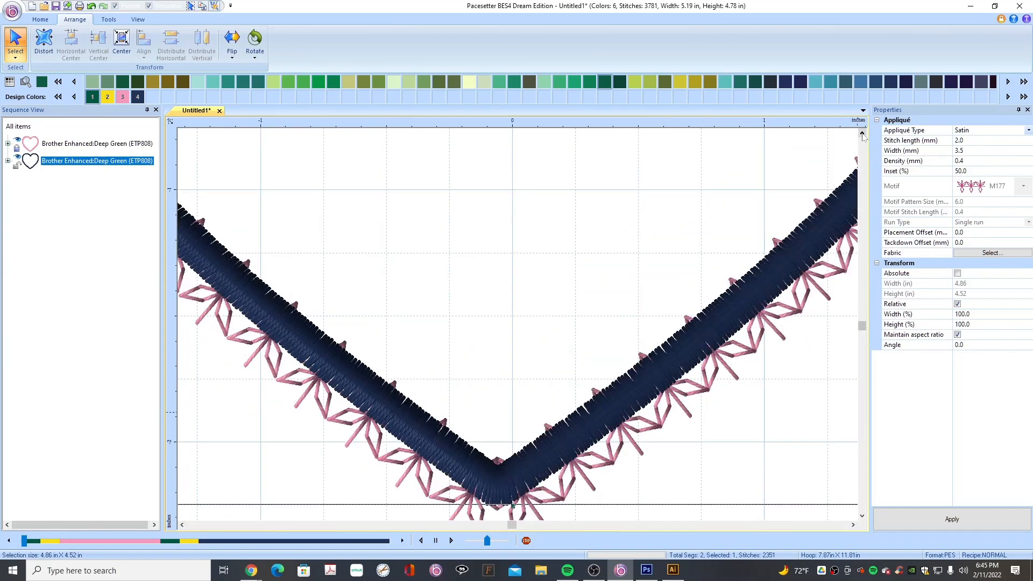
pyautogui.click(862, 133)
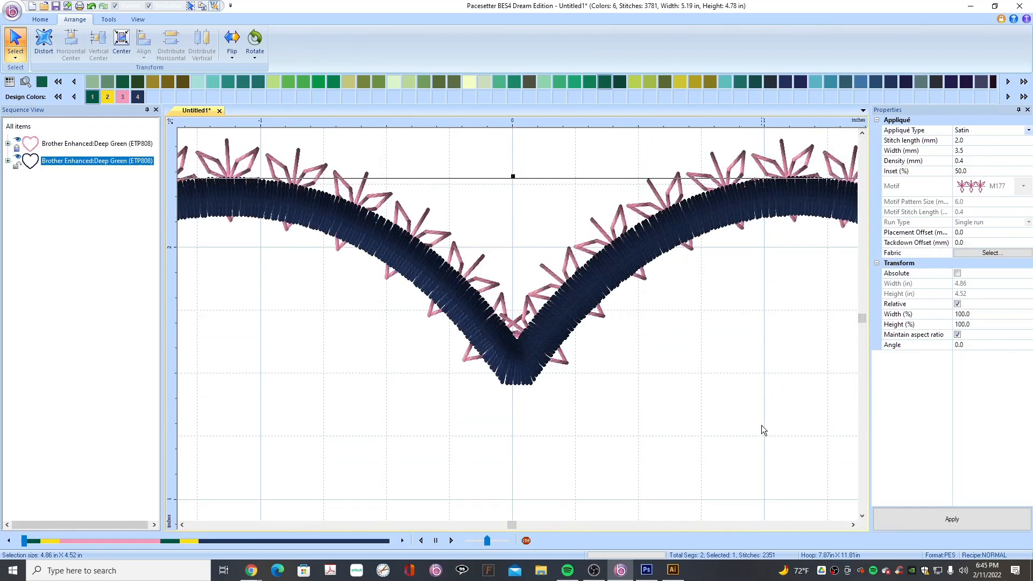
pyautogui.click(853, 525)
pyautogui.click(853, 525)
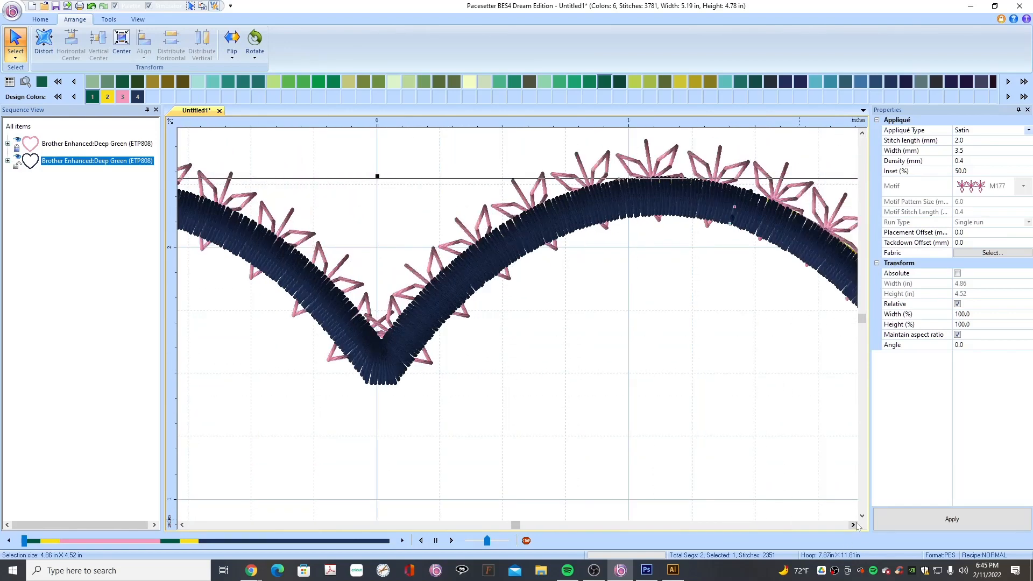
pyautogui.click(853, 525)
pyautogui.click(853, 525)
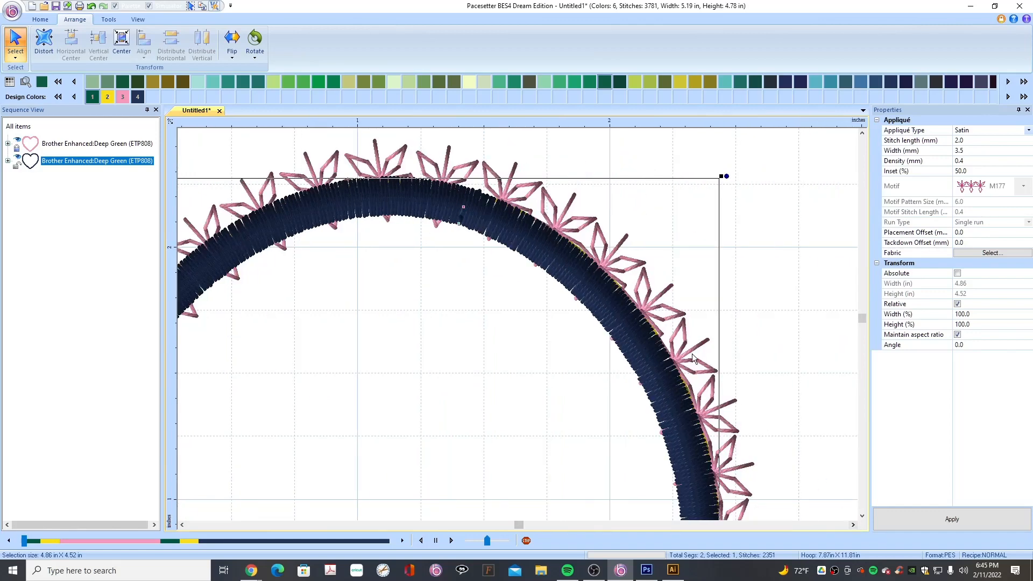
pyautogui.click(853, 525)
pyautogui.click(853, 525)
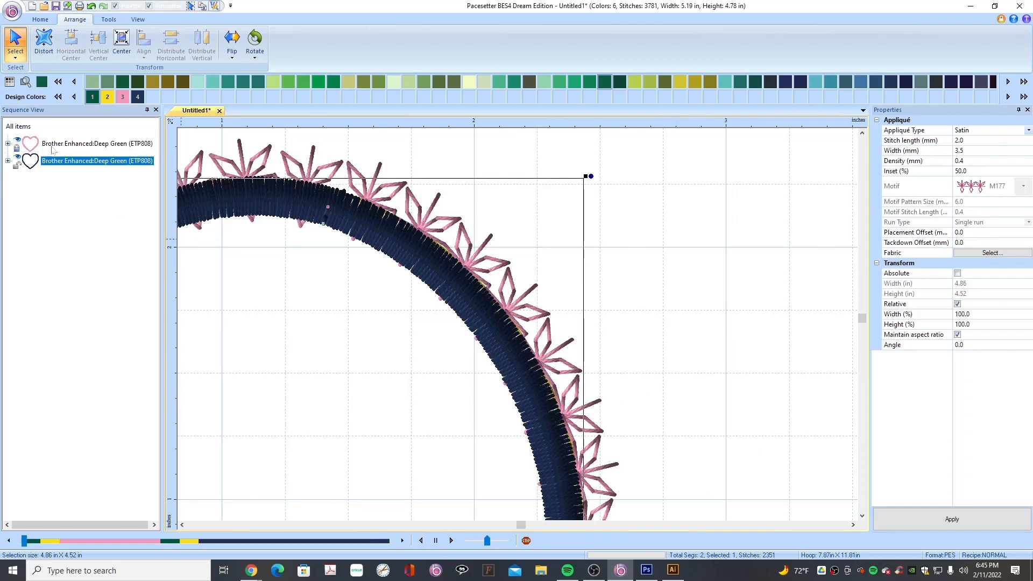
# Reshape the blue satin heart's right side with the Edit Shape tool, bowing its curve slightly outward over the pink motif's inner edge.
pyautogui.click(93, 162)
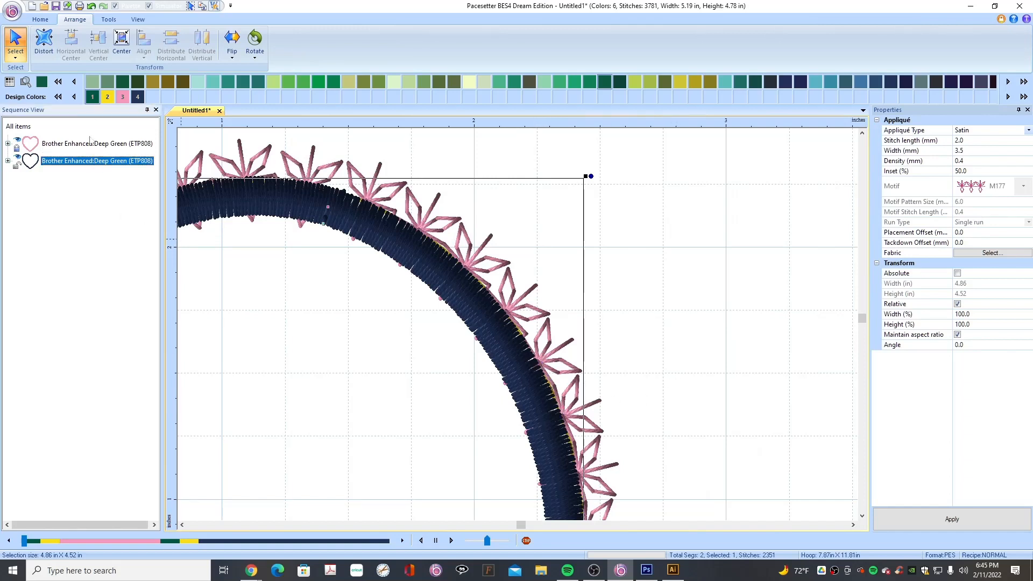
pyautogui.click(109, 20)
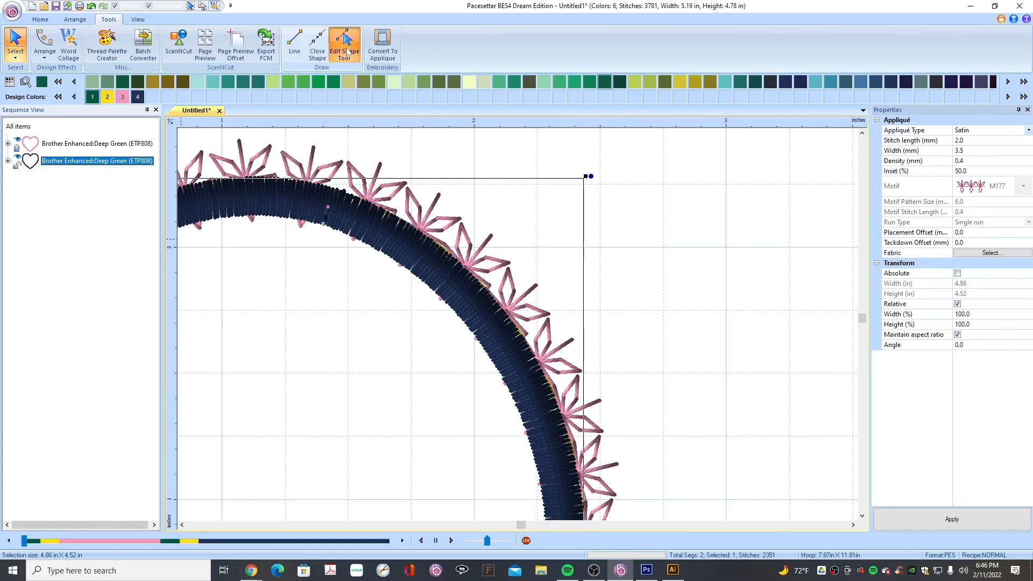
pyautogui.click(345, 45)
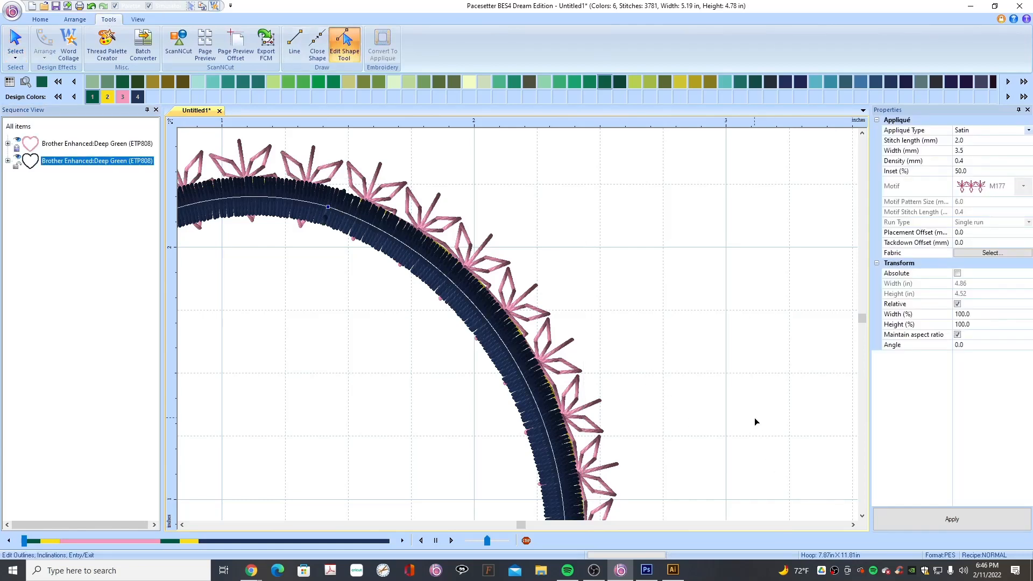
pyautogui.scroll(-1, 754, 418)
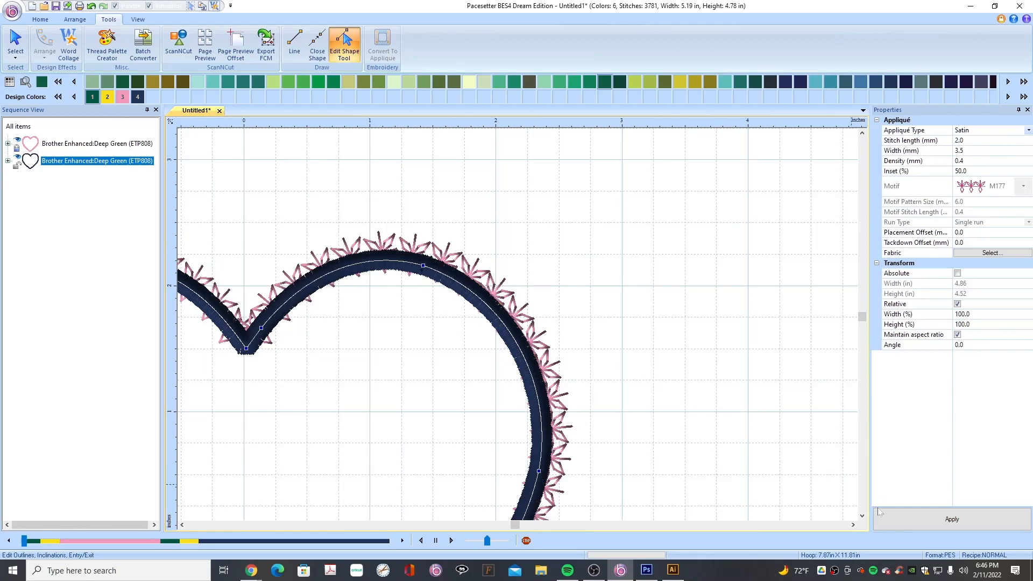
pyautogui.click(862, 515)
pyautogui.click(863, 516)
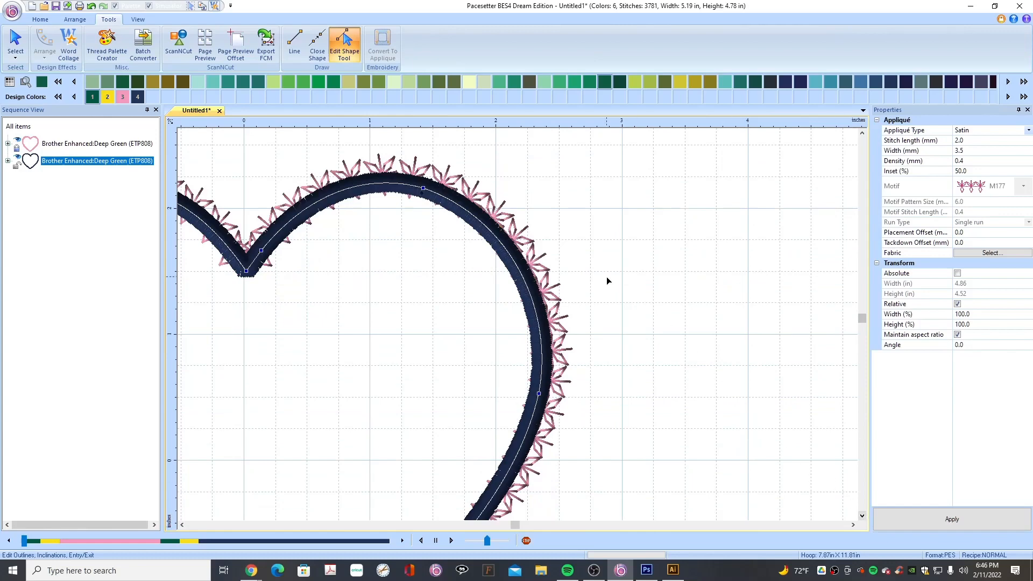
pyautogui.scroll(1, 621, 288)
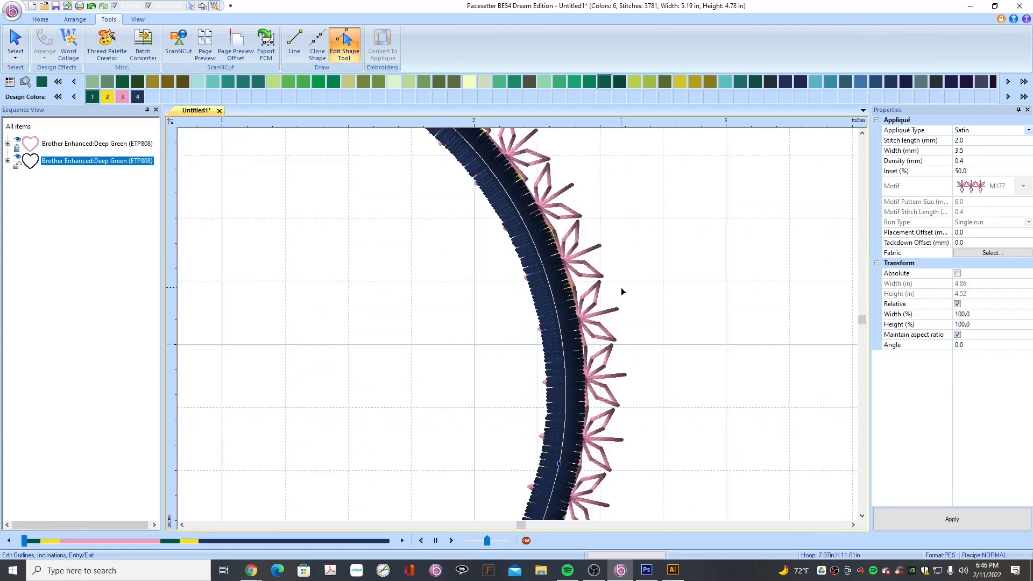
pyautogui.click(560, 464)
pyautogui.moveTo(593, 293); pyautogui.dragTo(599, 284)
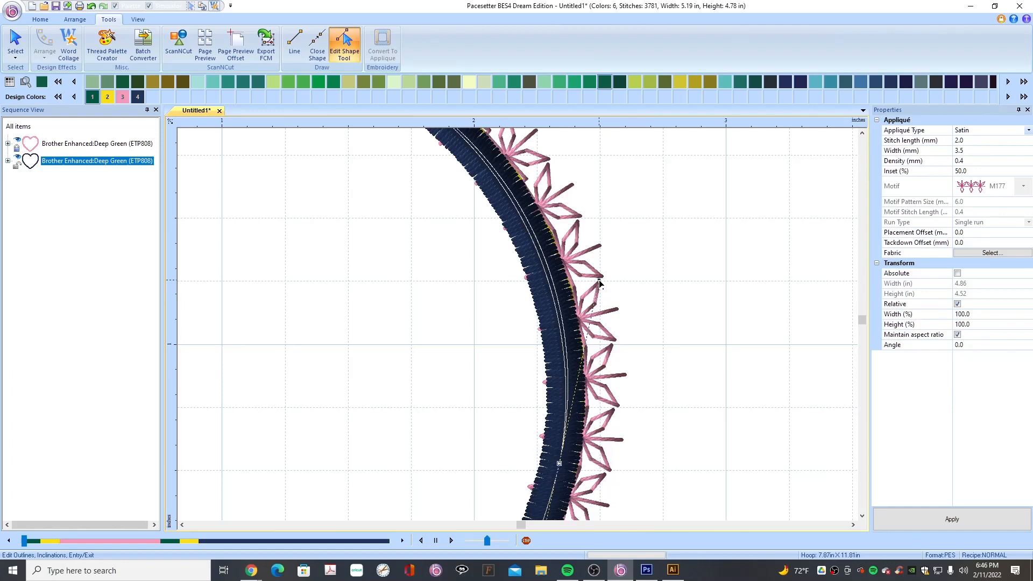
pyautogui.moveTo(600, 280); pyautogui.dragTo(599, 280)
pyautogui.press('Escape')
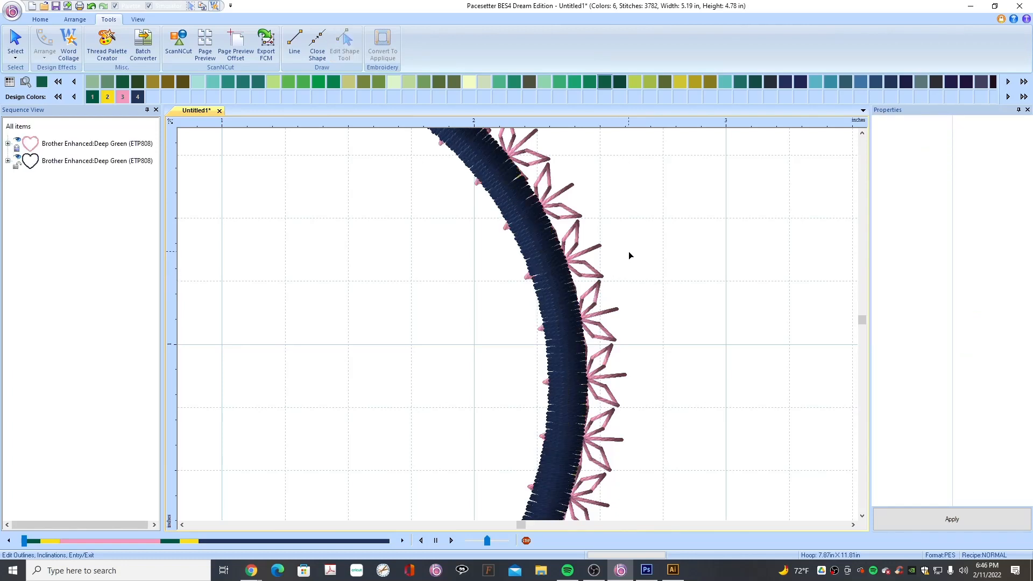
# Move the outline node on the blue satin heart's upper left curve slightly outward to cover the exposed yellow stitches.
pyautogui.click(862, 134)
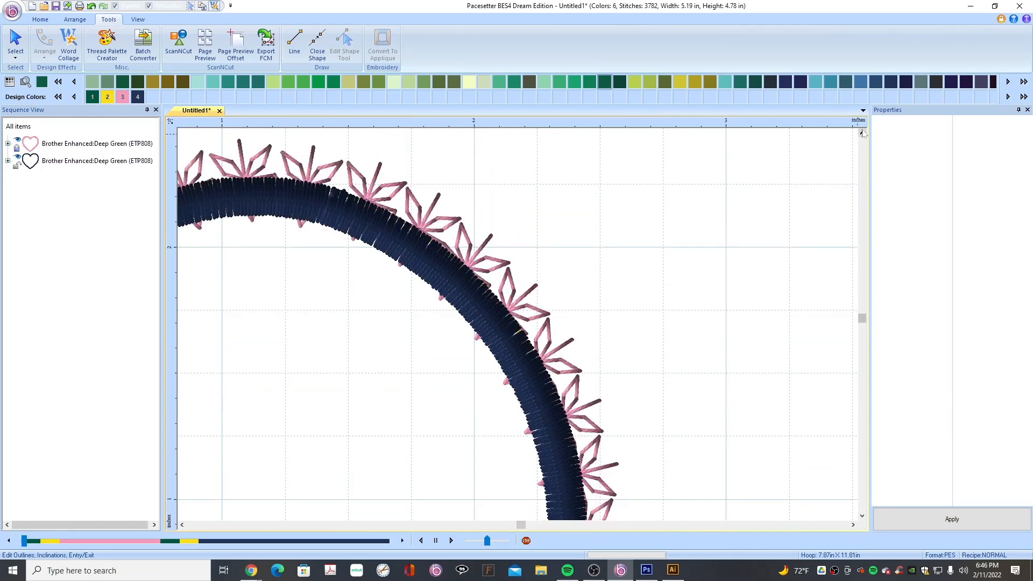
pyautogui.click(182, 525)
pyautogui.click(181, 526)
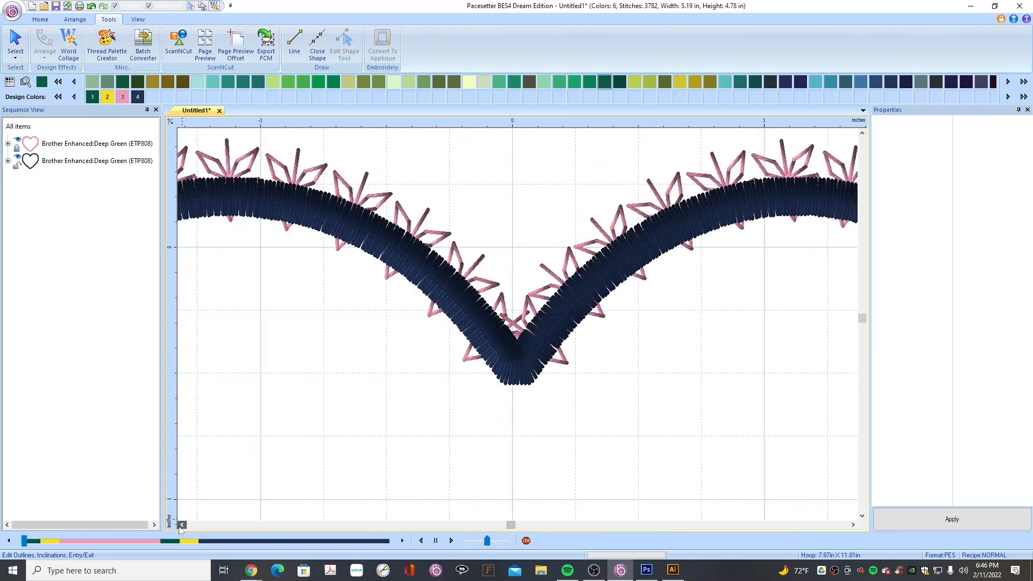
pyautogui.click(182, 525)
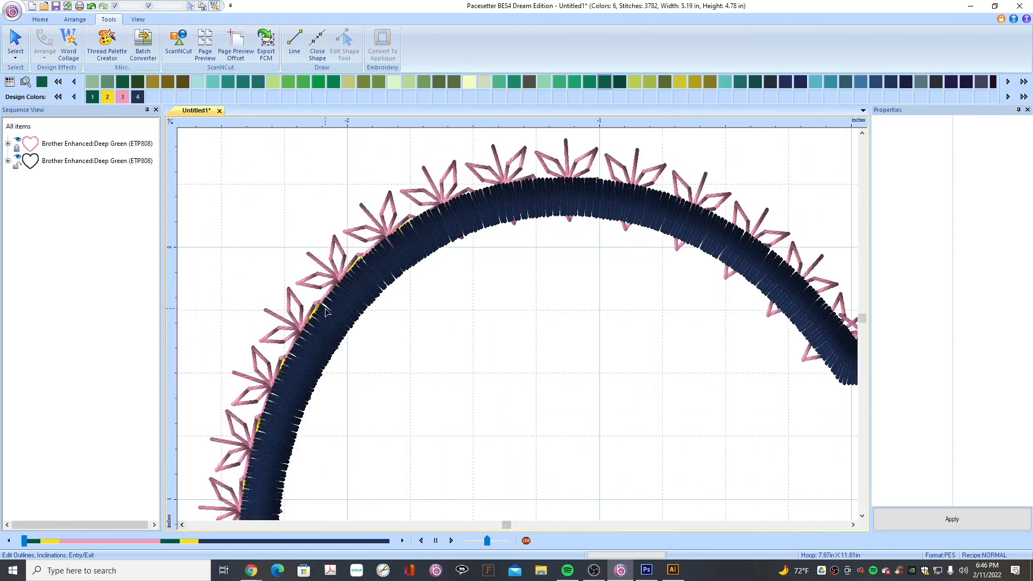
pyautogui.click(862, 515)
pyautogui.scroll(-2, 557, 445)
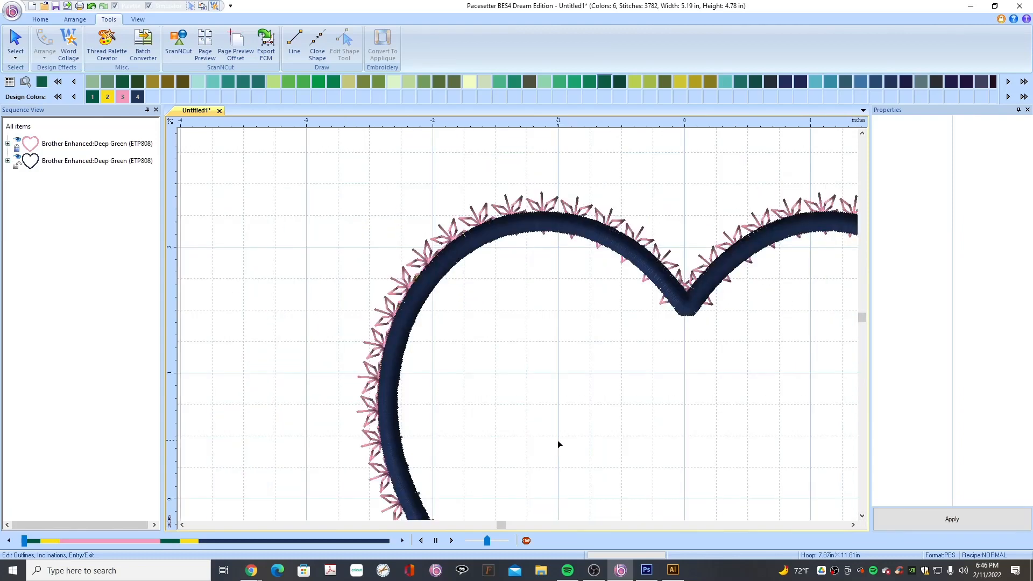
pyautogui.click(408, 322)
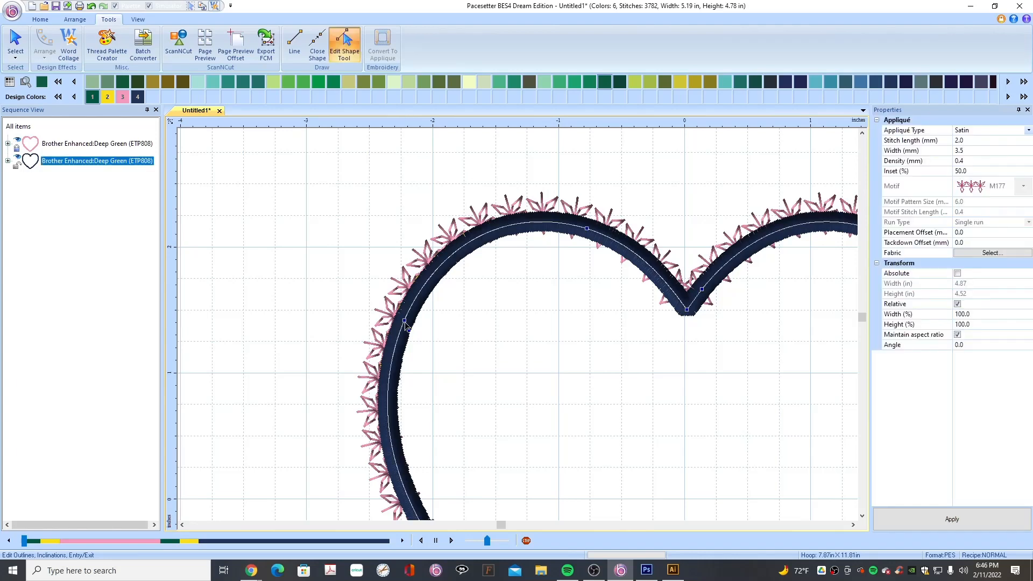
pyautogui.scroll(2, 415, 317)
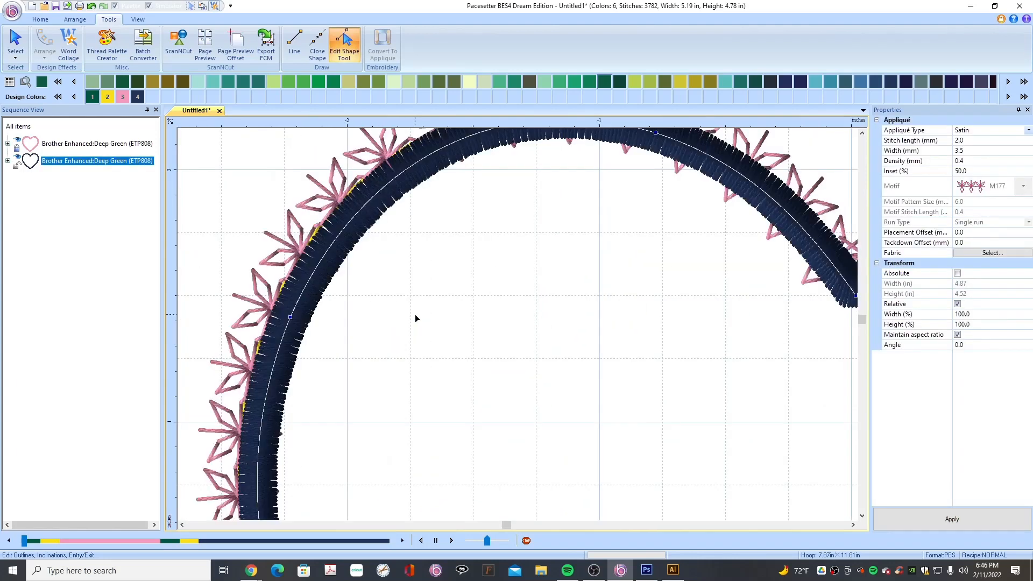
pyautogui.click(291, 318)
pyautogui.moveTo(291, 318); pyautogui.dragTo(288, 316)
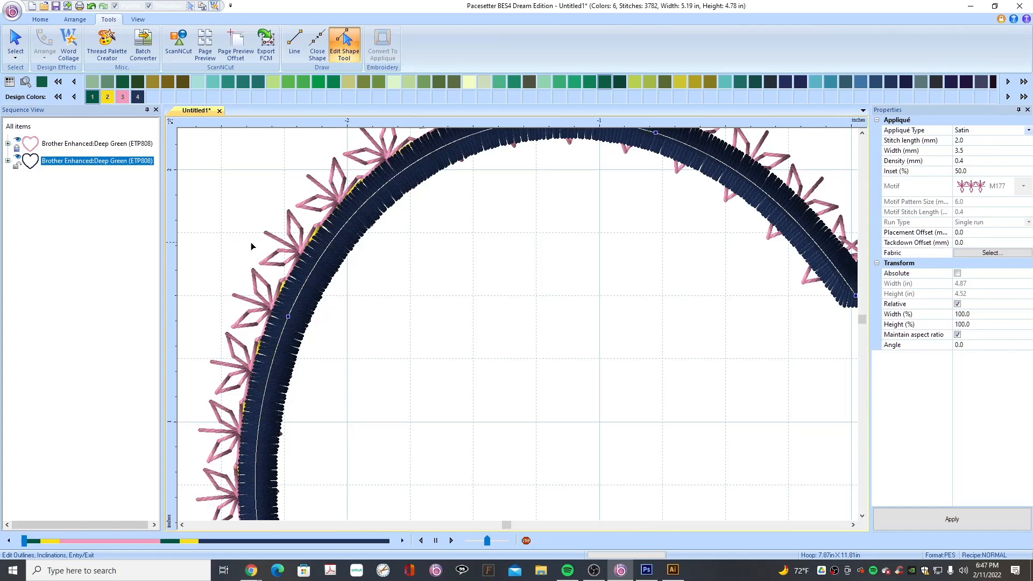
pyautogui.click(258, 257)
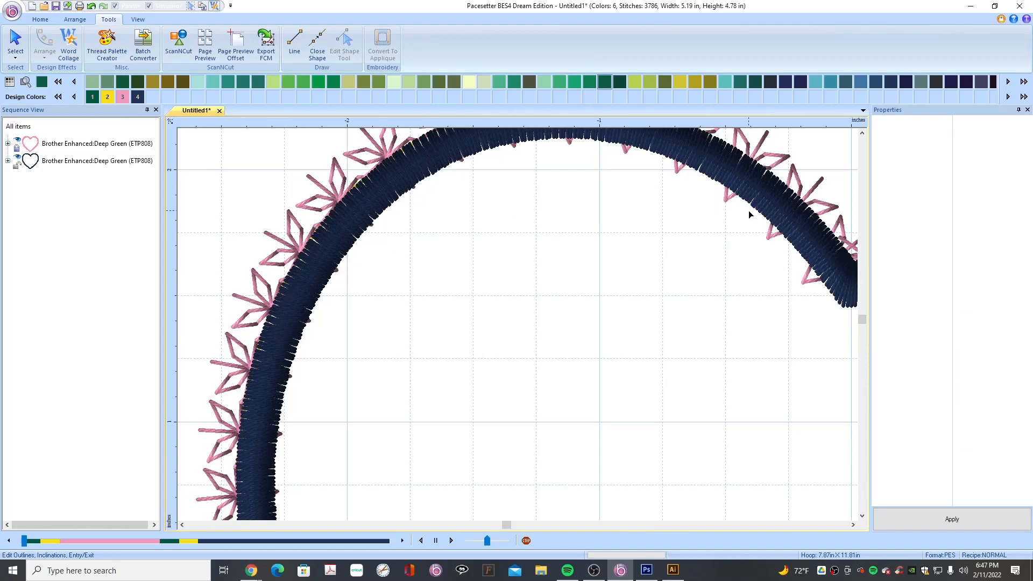
# Check the satin border's coverage of the motif's inner edge along the left side, the lower sides and the top curves.
pyautogui.click(862, 134)
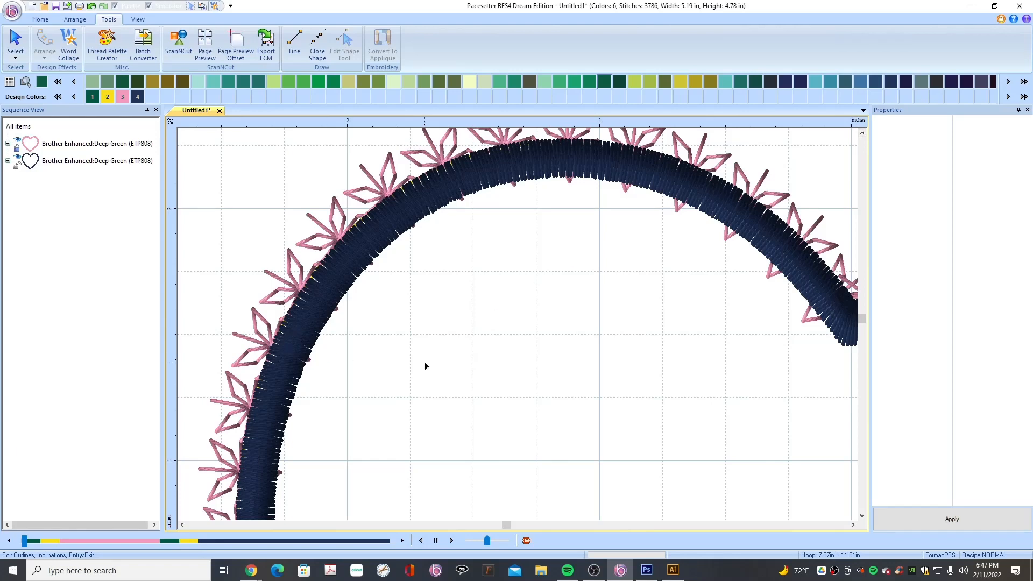
pyautogui.click(861, 516)
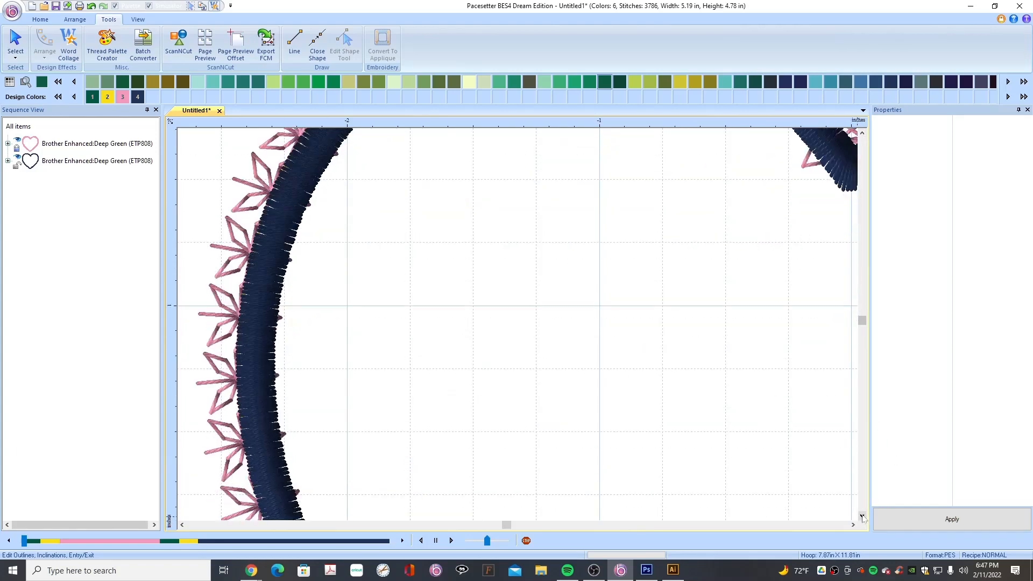
pyautogui.click(862, 515)
pyautogui.click(861, 515)
pyautogui.click(862, 515)
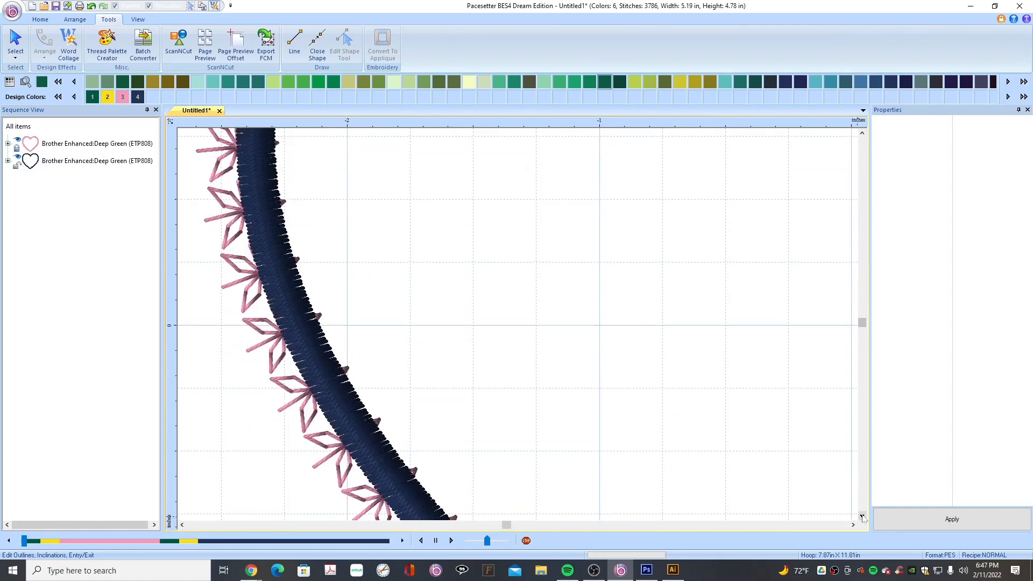
pyautogui.click(861, 516)
pyautogui.click(862, 515)
pyautogui.click(861, 515)
pyautogui.click(862, 516)
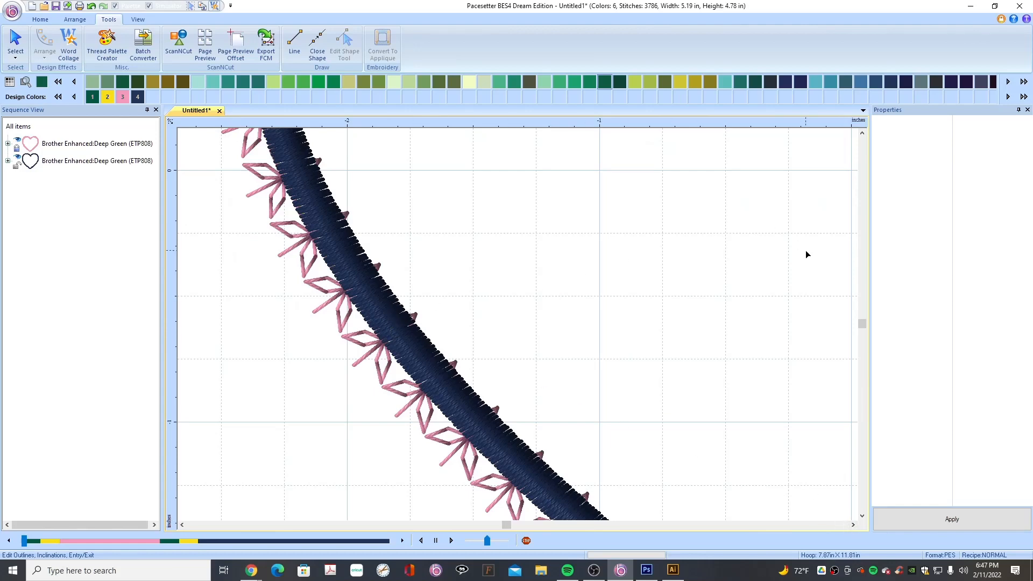
pyautogui.scroll(-2, 807, 255)
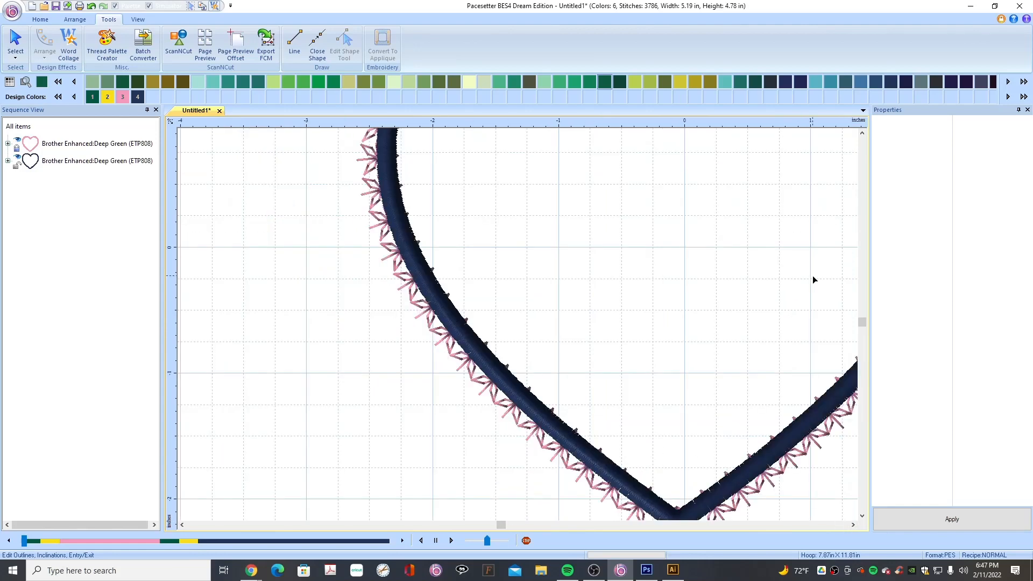
pyautogui.click(853, 525)
pyautogui.click(853, 525)
pyautogui.click(854, 525)
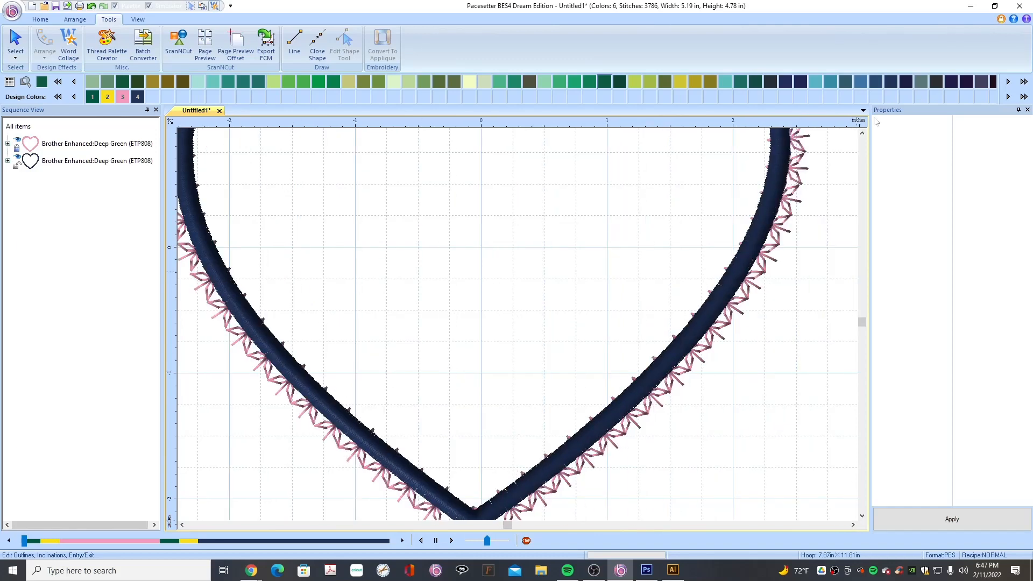
pyautogui.click(862, 134)
pyautogui.click(863, 133)
pyautogui.click(862, 133)
pyautogui.click(862, 134)
pyautogui.click(862, 134)
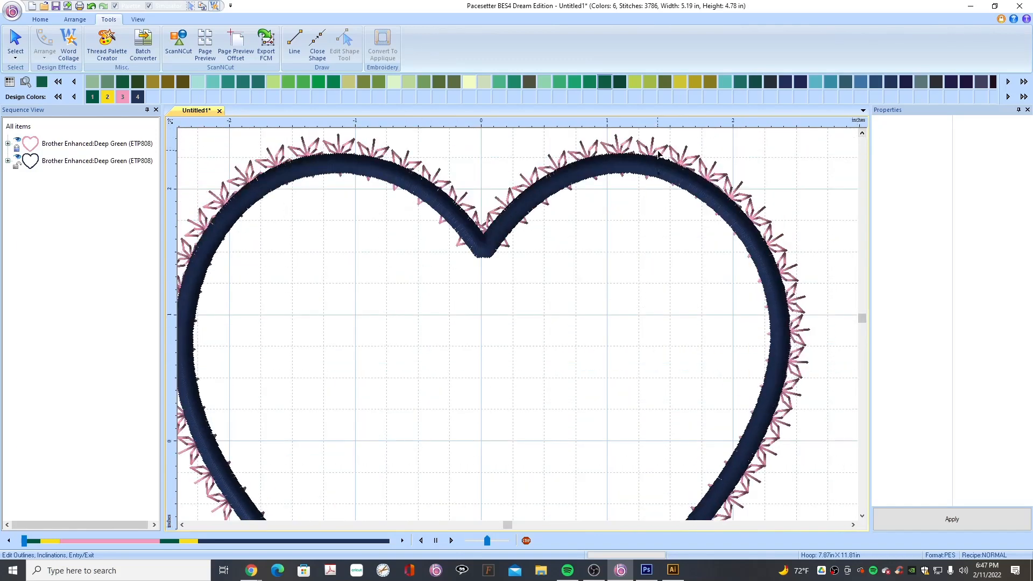
# Set the blue satin heart's stitch density to 0.5 mm and apply it.
pyautogui.doubleClick(632, 166)
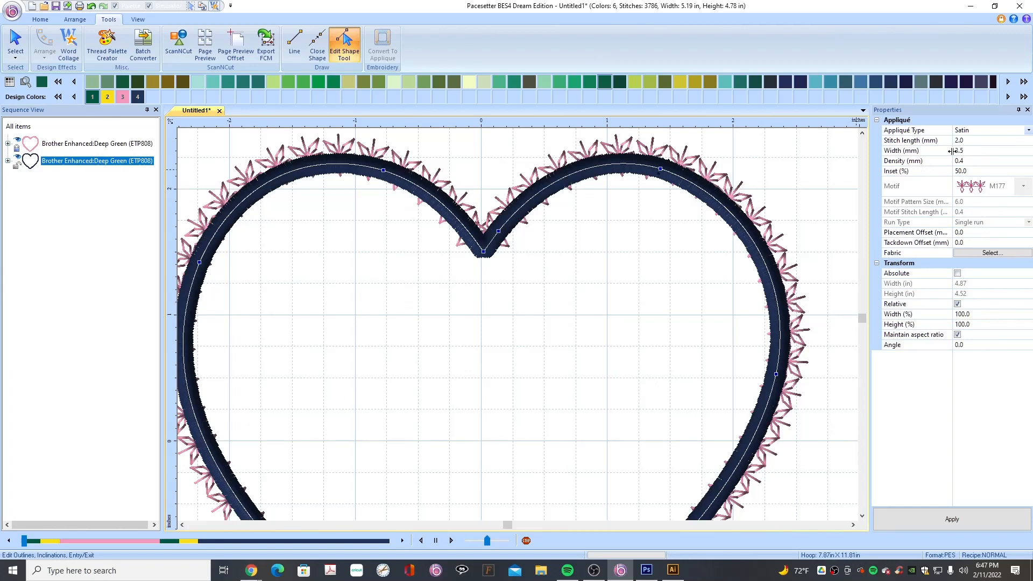
pyautogui.click(968, 161)
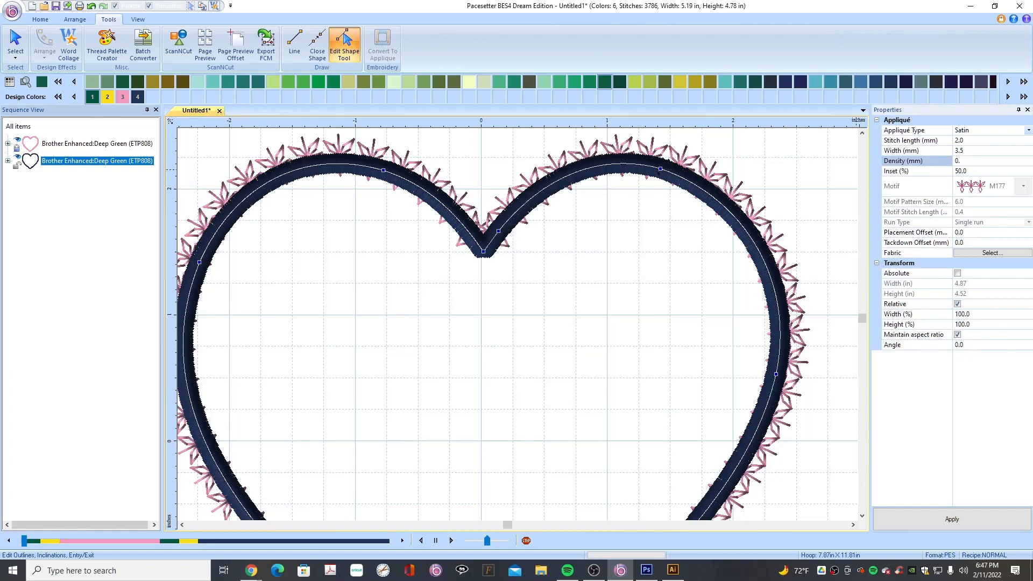
pyautogui.write('5')
pyautogui.click(952, 520)
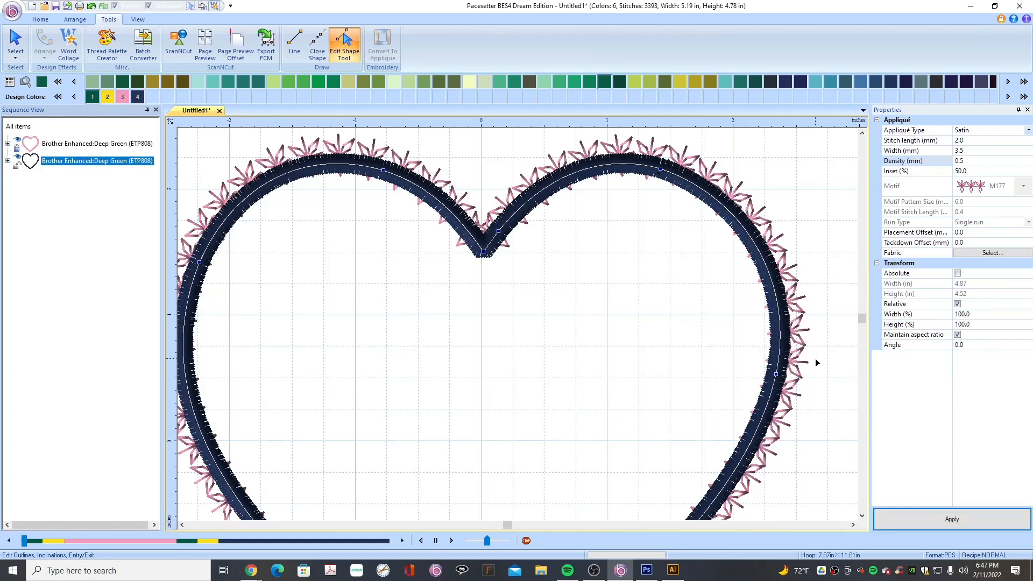
# Examine the satin stitching around the heart's top notch and upper curves, and look over the whole deselected design.
pyautogui.scroll(1, 815, 359)
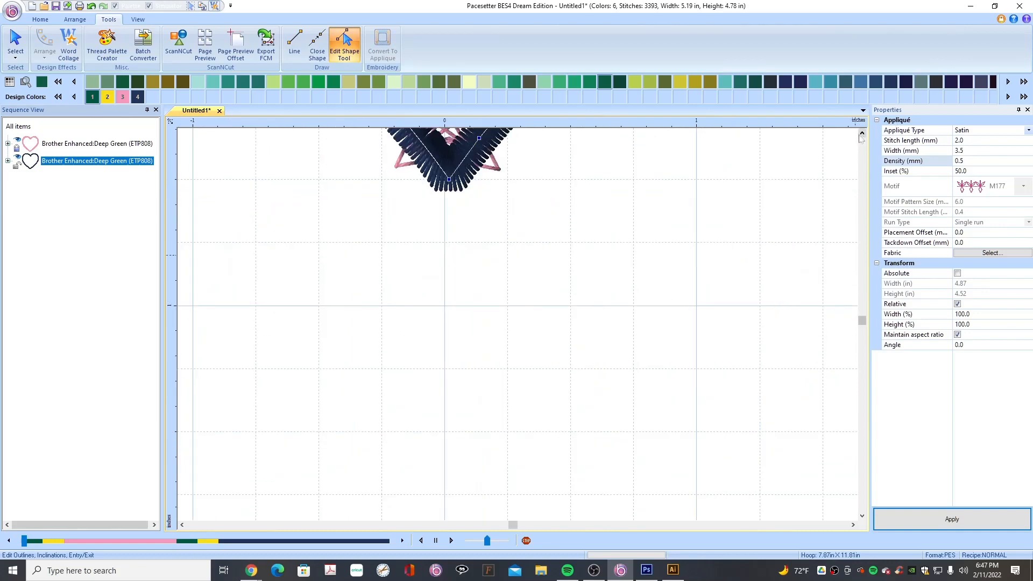
pyautogui.click(861, 135)
pyautogui.click(861, 135)
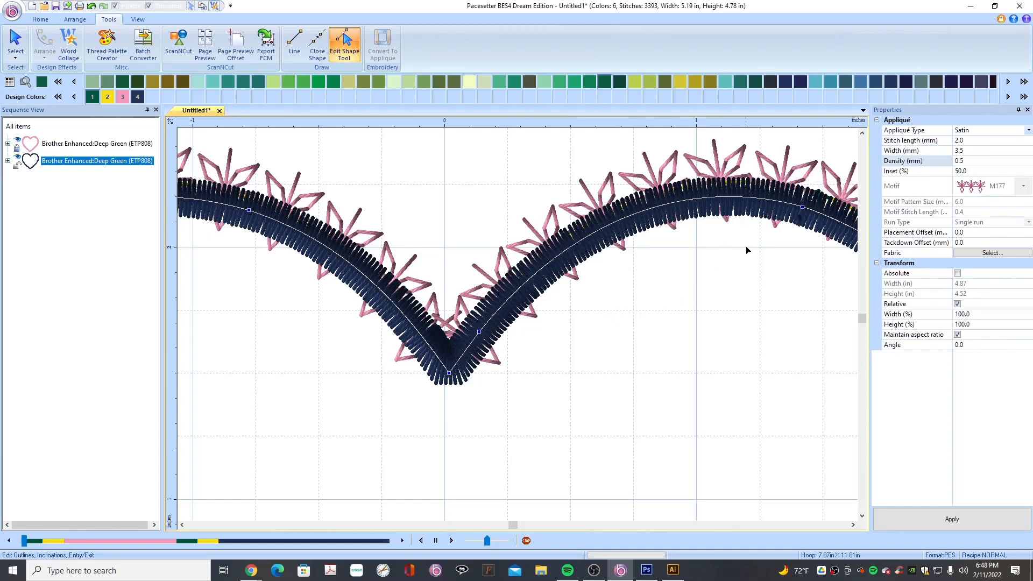
pyautogui.scroll(-2, 746, 247)
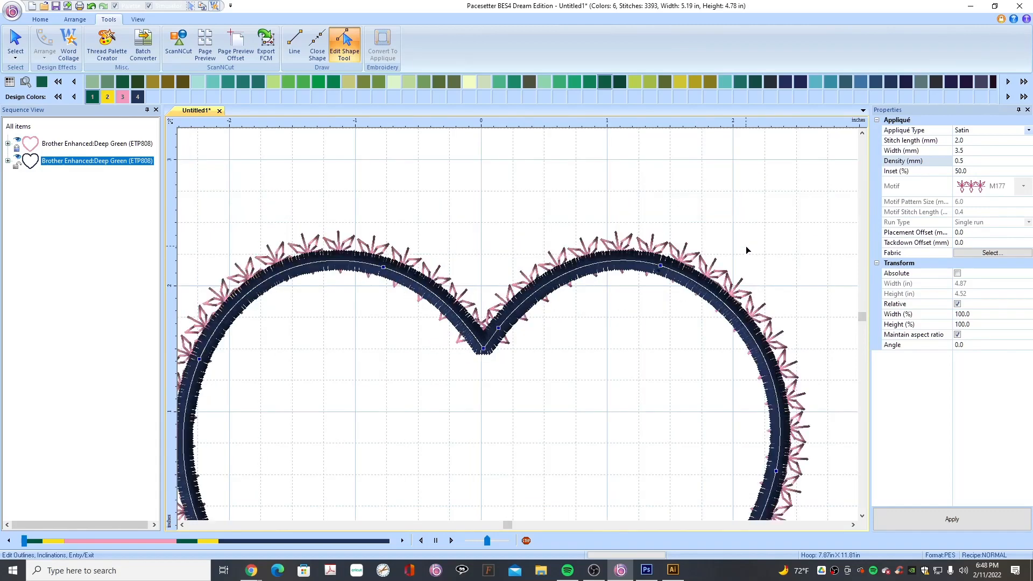
pyautogui.click(863, 518)
pyautogui.scroll(-2, 731, 360)
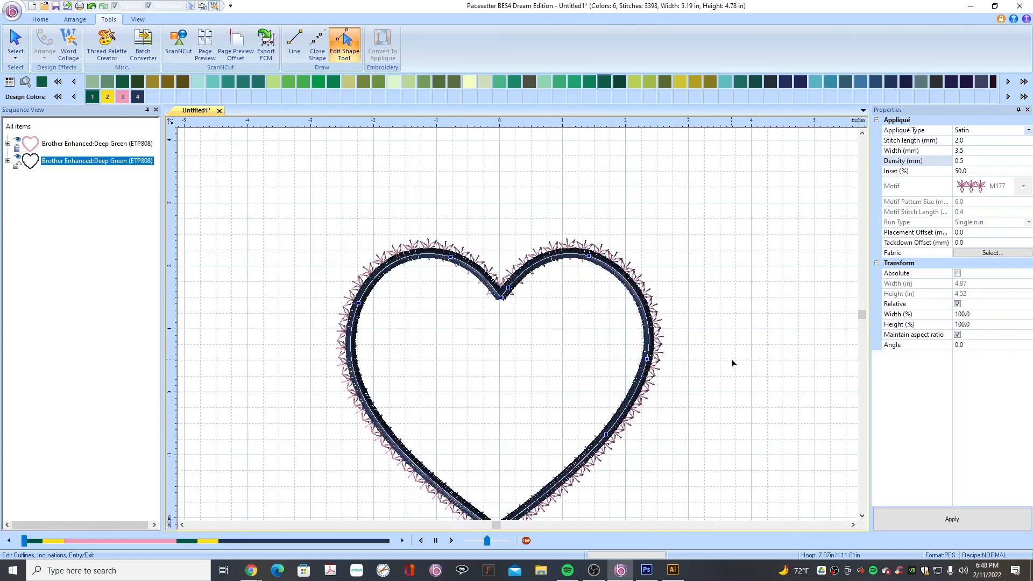
pyautogui.click(863, 517)
pyautogui.click(862, 517)
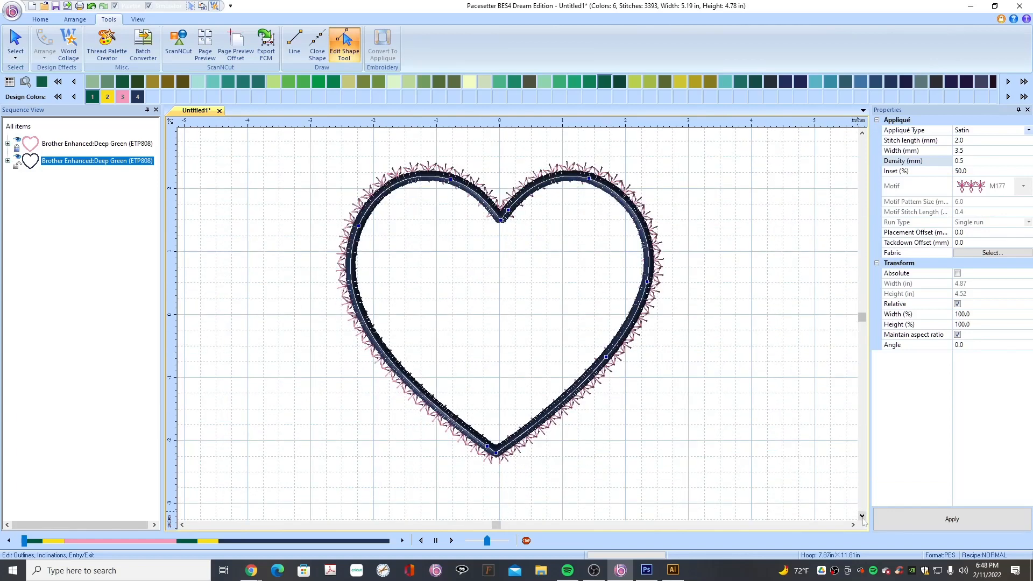
pyautogui.click(774, 240)
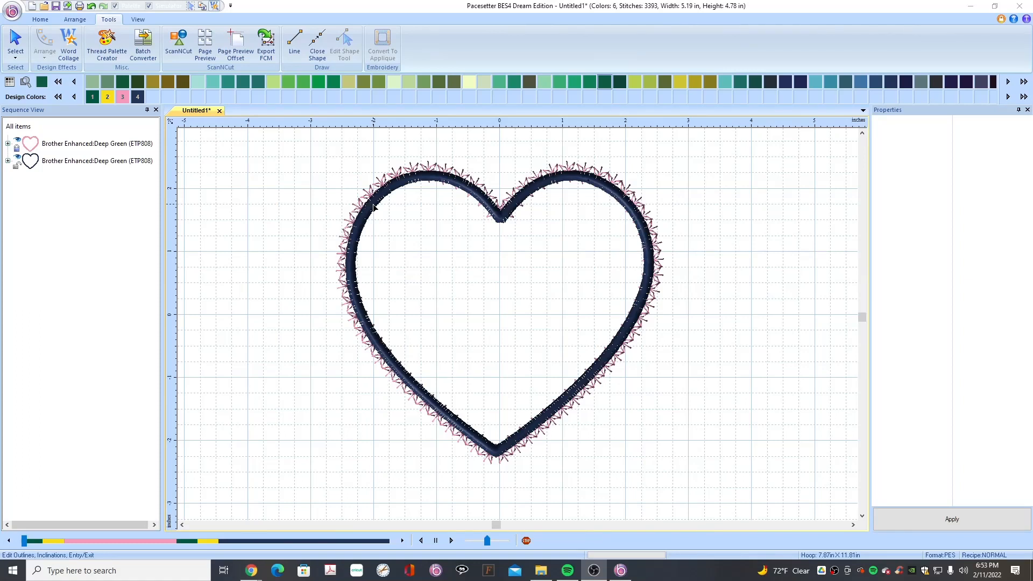
# Unlock the pink motif appliqué heart and convert it to separate stitch segments with Preserve As Stitches.
pyautogui.click(18, 148)
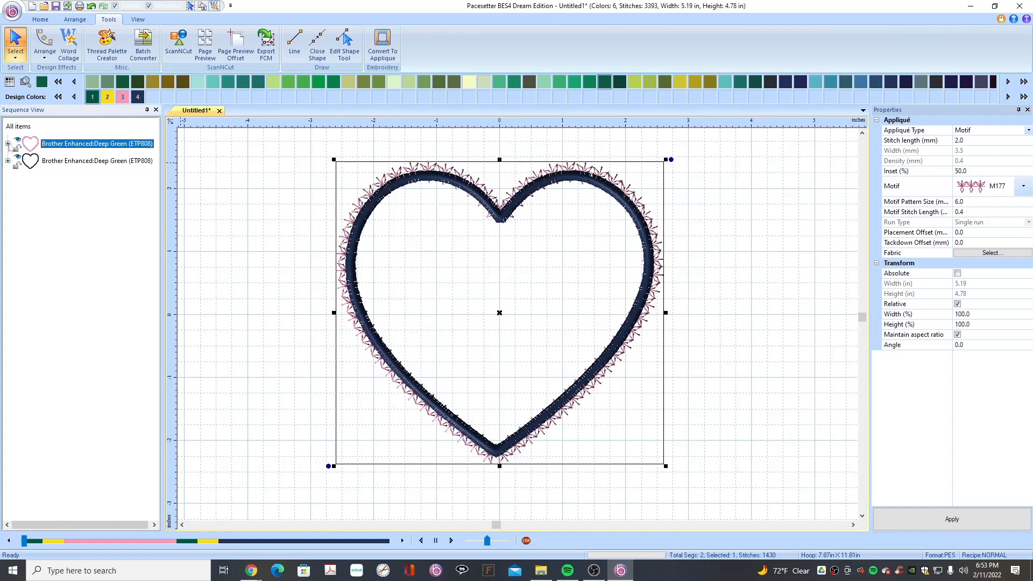
pyautogui.click(7, 144)
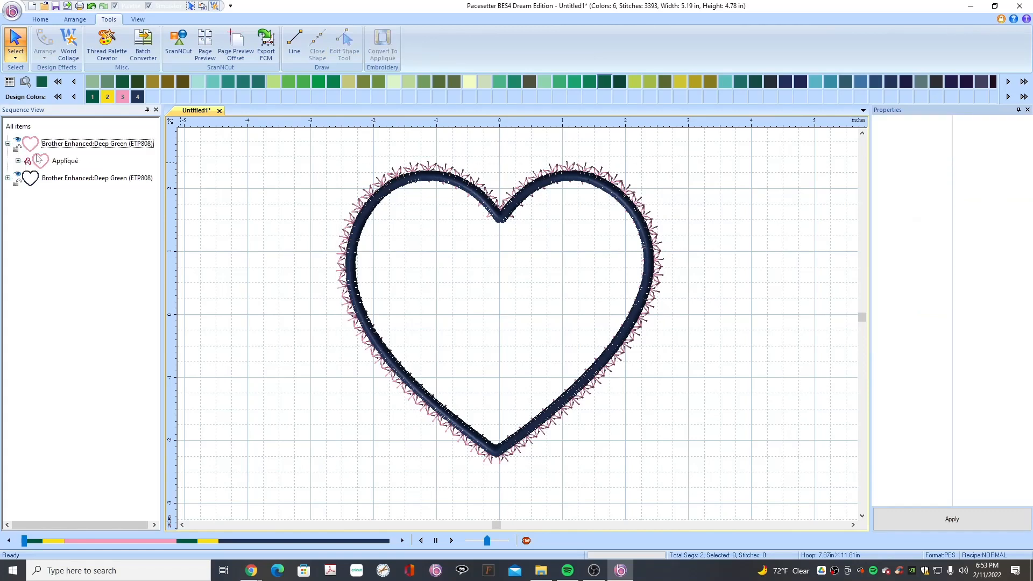
pyautogui.click(66, 161)
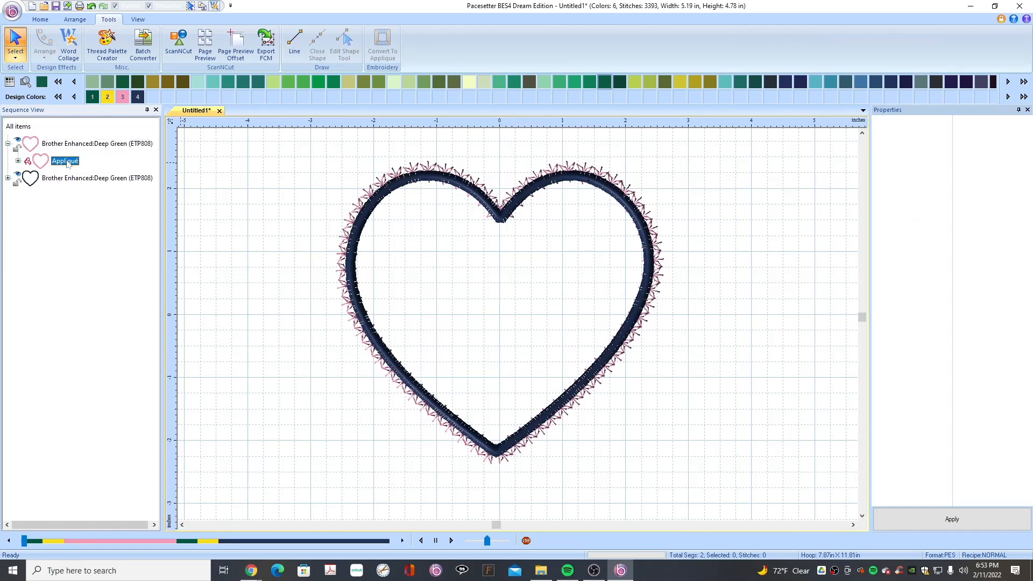
pyautogui.click(78, 145)
pyautogui.rightClick(78, 146)
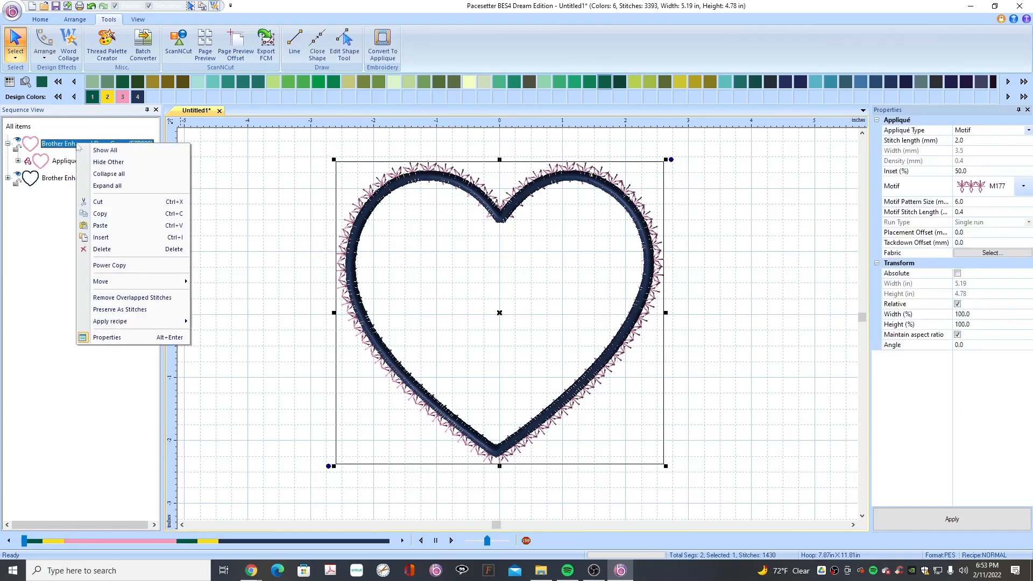
pyautogui.click(130, 310)
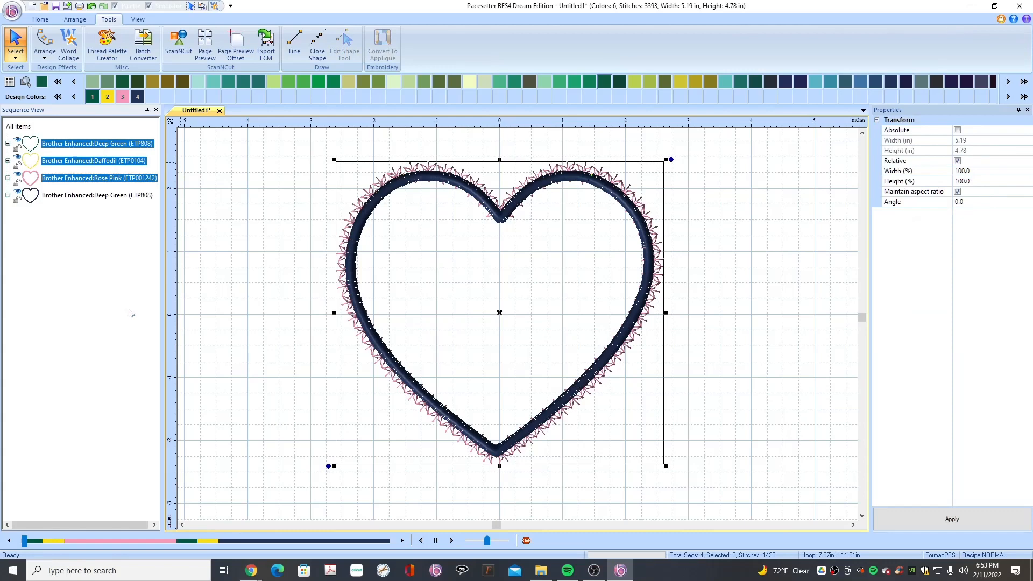
# Delete the pink heart's Deep Green and Daffodil stitch segments, keeping only its Rose Pink motif stitches.
pyautogui.click(112, 145)
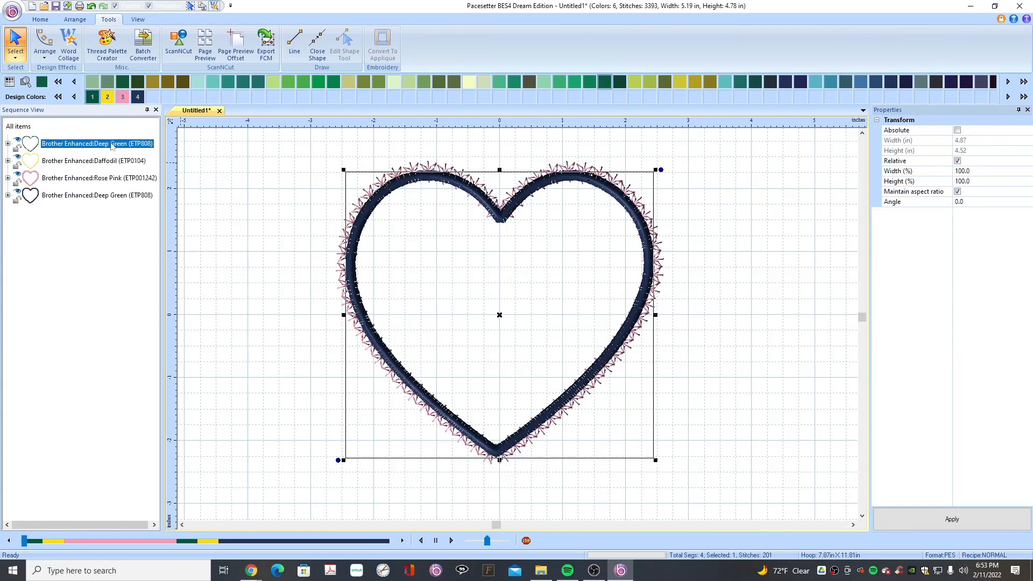
pyautogui.press('Delete')
pyautogui.press('Delete')
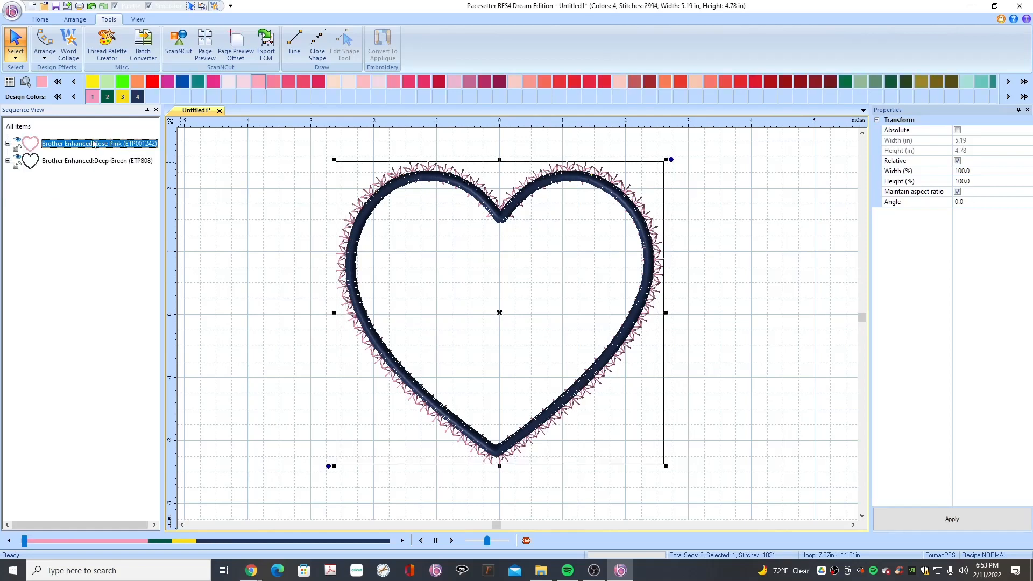
# Expand both hearts in the sequence to review their thread colors, and simulate the stitch-out from start to end.
pyautogui.rightClick(91, 145)
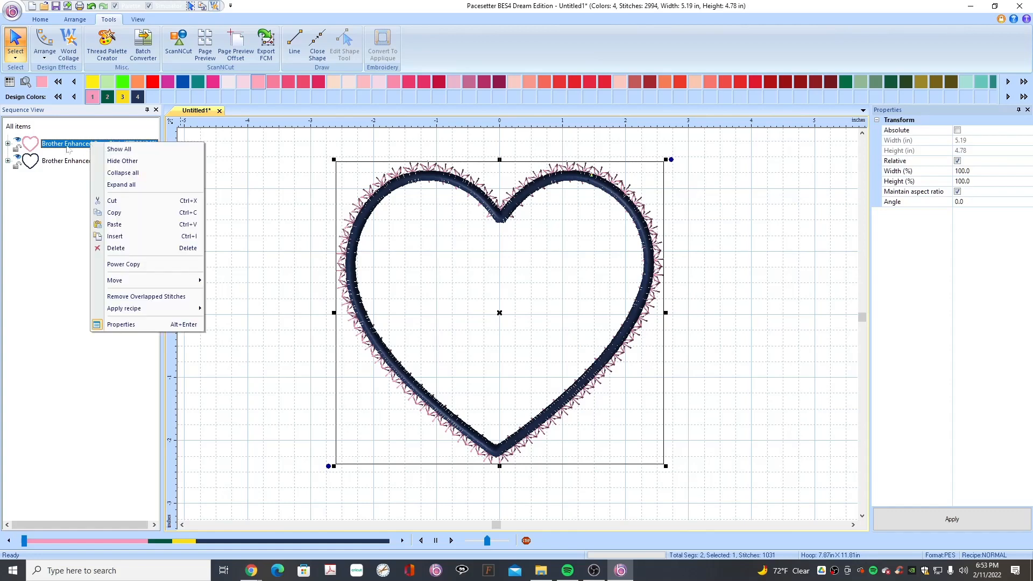
pyautogui.click(8, 144)
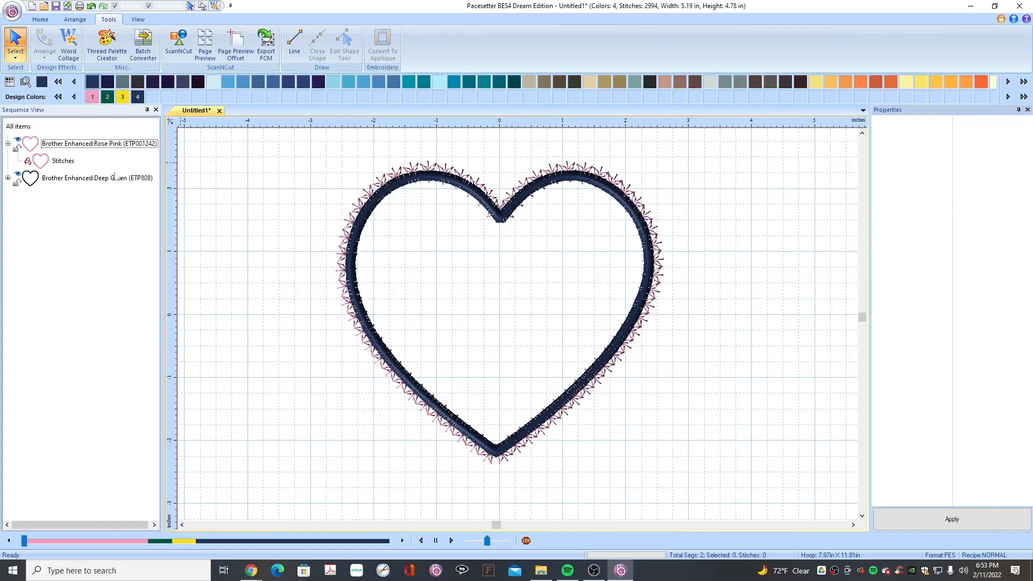
pyautogui.click(8, 179)
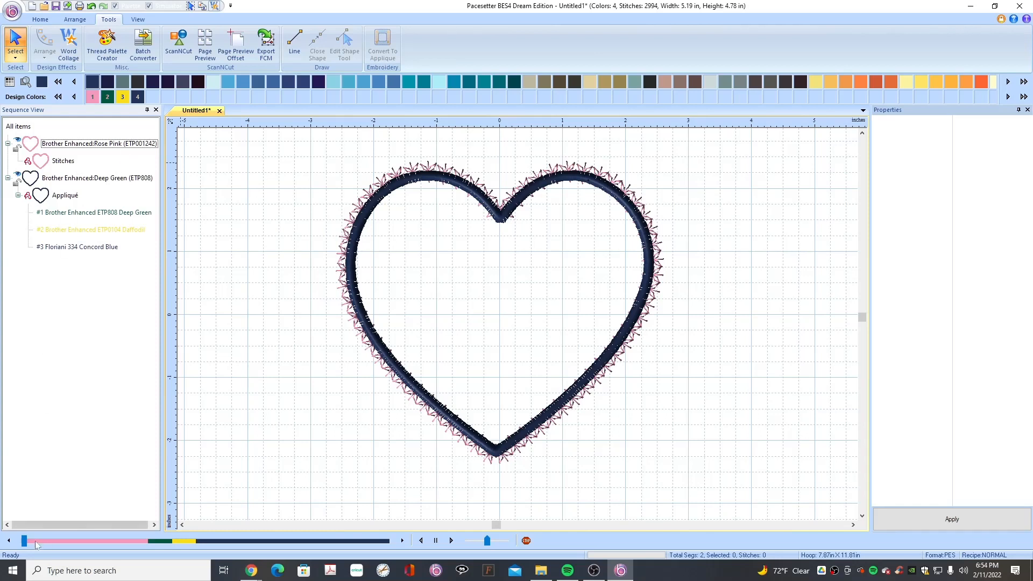
pyautogui.moveTo(24, 541)
pyautogui.mouseDown()
pyautogui.moveTo(117, 553)
pyautogui.moveTo(198, 541)
pyautogui.moveTo(395, 547)
pyautogui.mouseUp()
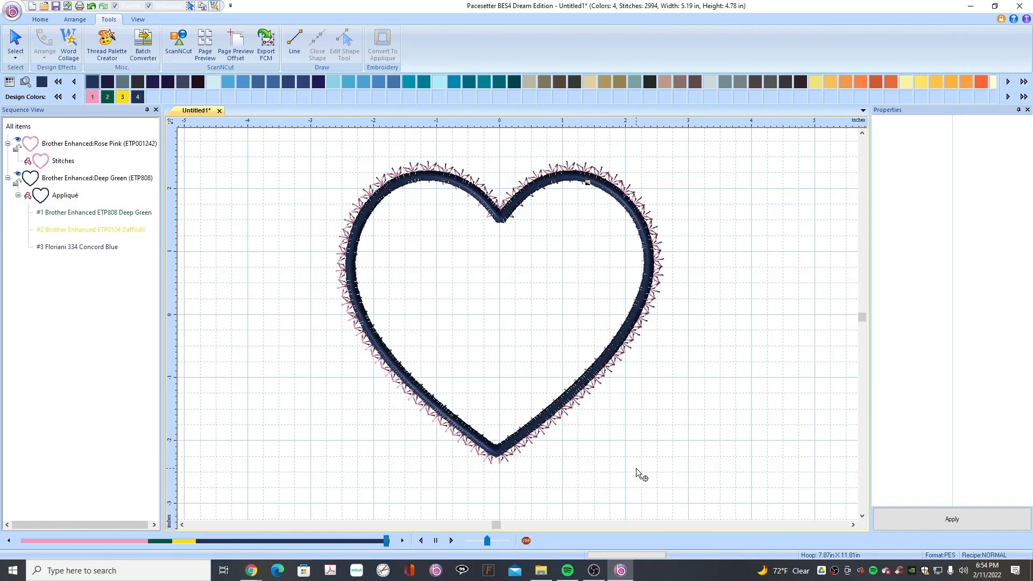